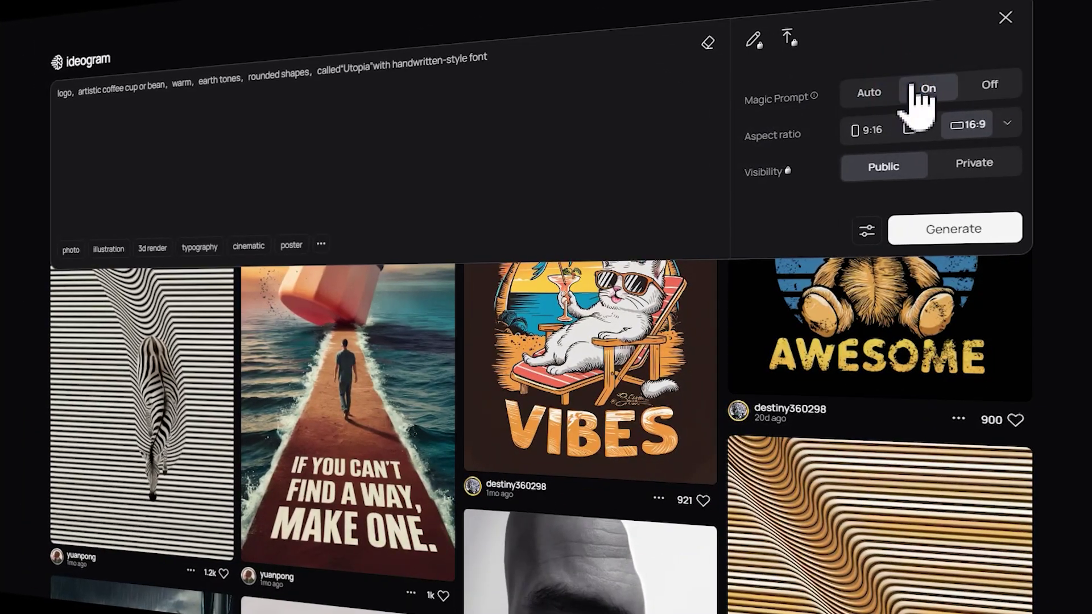
Watch the intro preview of generating square Utopia logos and removing the slogan
{"action": "left_click", "coordinate": [912, 128]}
{"action": "left_click", "coordinate": [955, 228]}
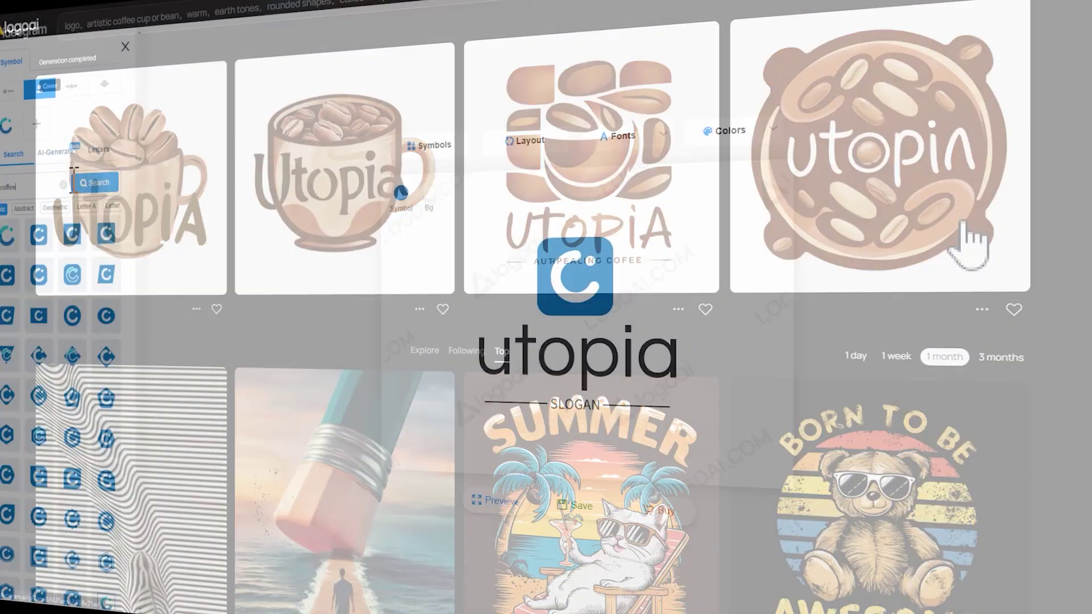
{"action": "left_click", "coordinate": [84, 182]}
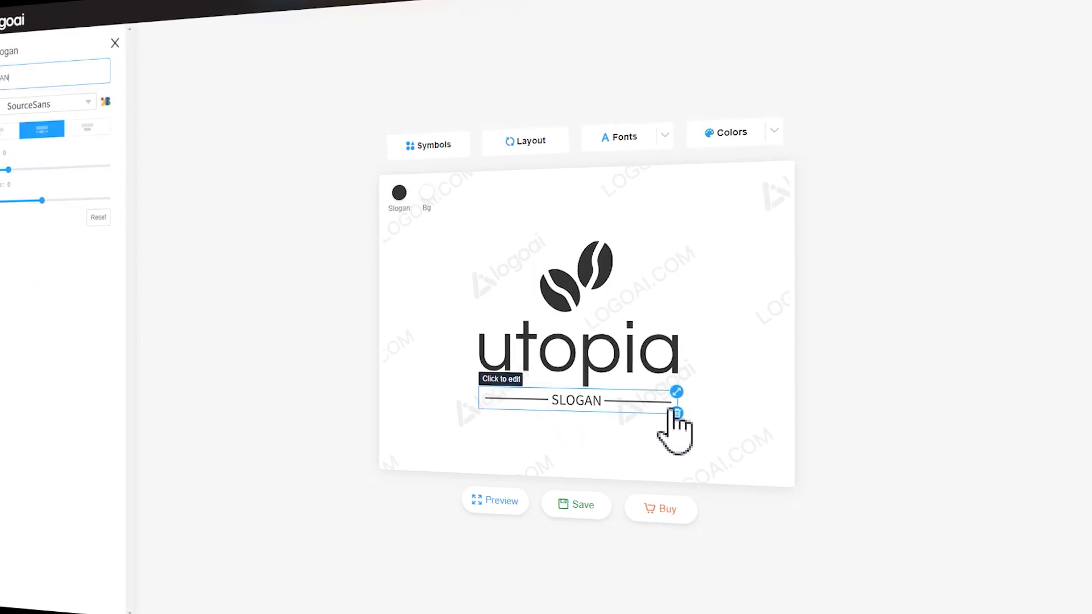
{"action": "left_click", "coordinate": [677, 414]}
{"action": "left_click", "coordinate": [565, 343]}
{"action": "left_click", "coordinate": [584, 364]}
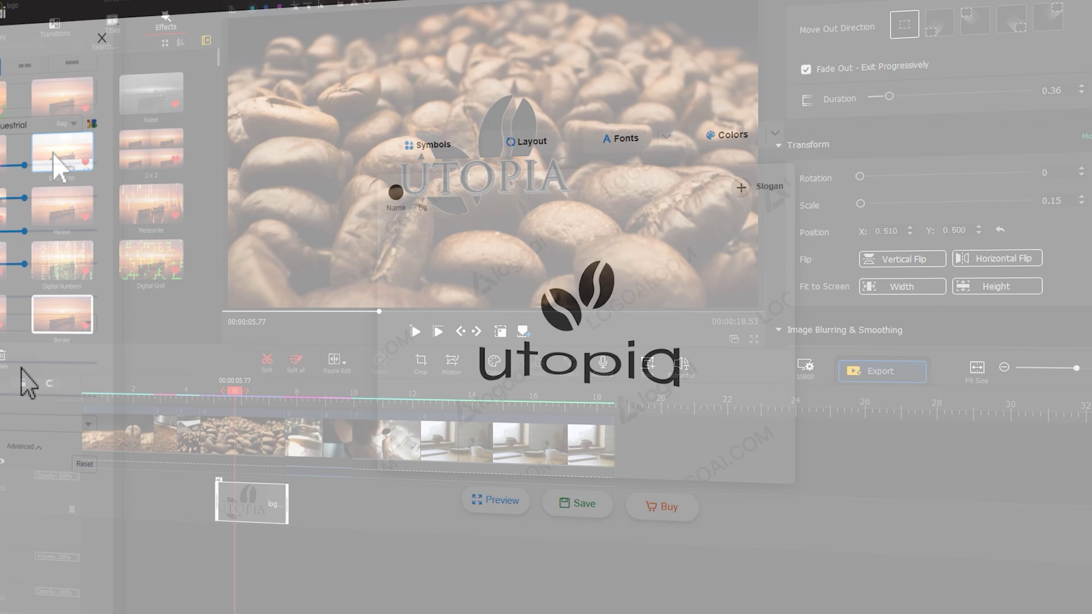
Finish the preview, with B&W Crop applied only to clip 4, reaching Ideogram's sign-in page
{"action": "left_click_drag", "start_coordinate": [57, 151], "coordinate": [256, 546]}
{"action": "scroll", "coordinate": [1065, 165], "scroll_direction": "down", "scroll_amount": 2}
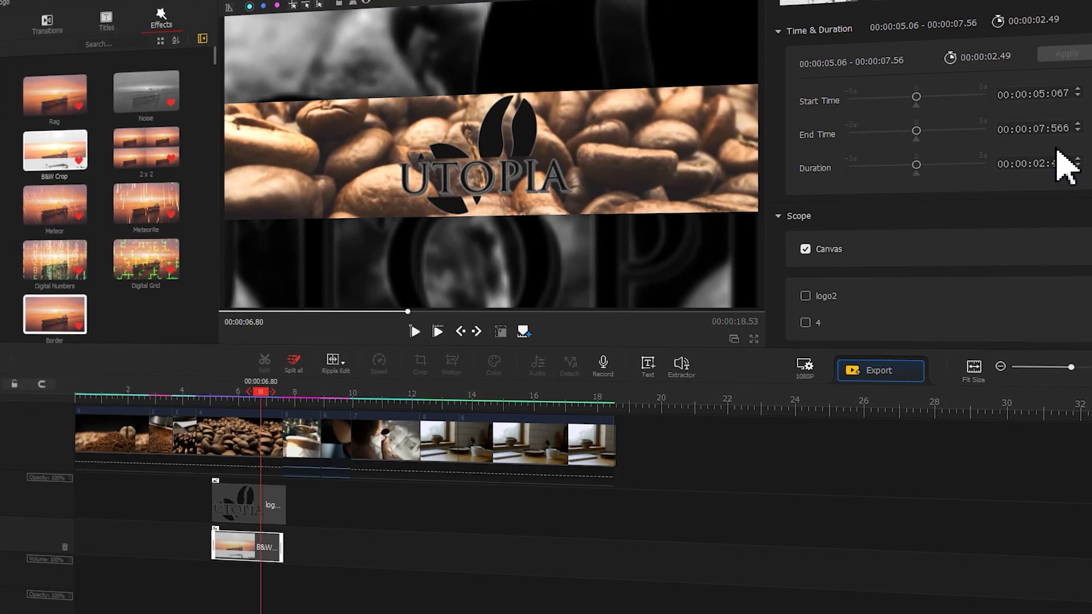
{"action": "left_click", "coordinate": [805, 249]}
{"action": "left_click", "coordinate": [816, 323]}
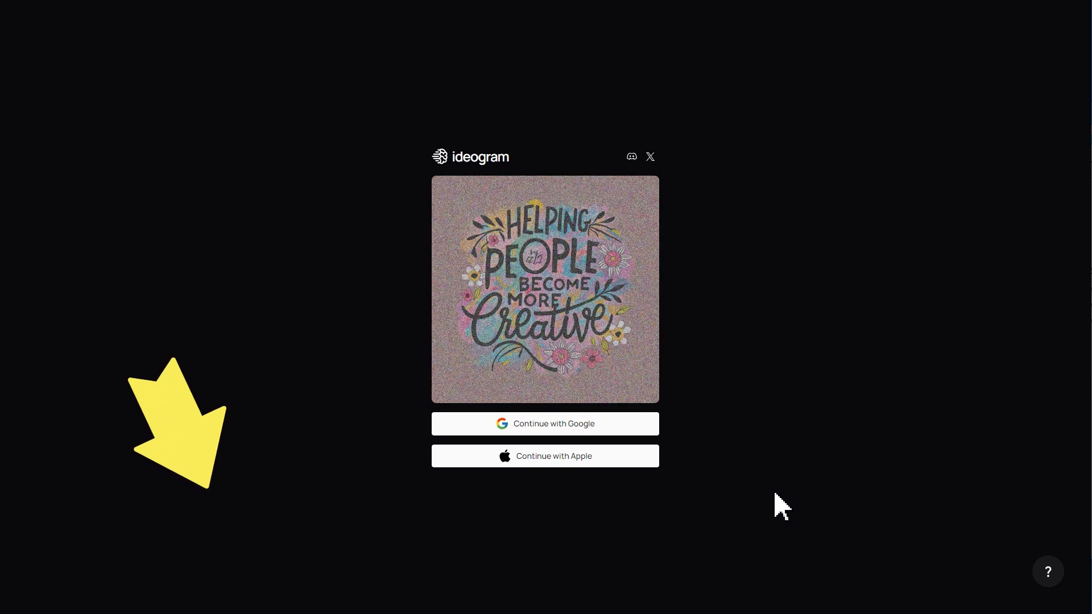
Sign in with Google, paste the Utopia logo prompt and generate four square logos
{"action": "left_click", "coordinate": [639, 428]}
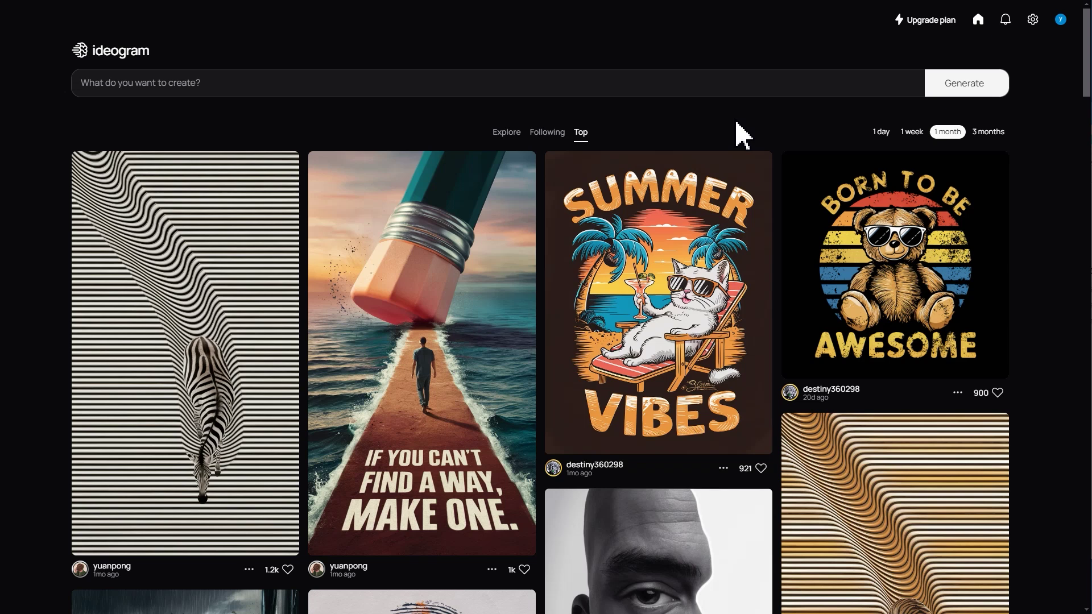
{"action": "left_click", "coordinate": [724, 92]}
{"action": "type", "text": "logo，artistic coffee cup or bean，warm，earth tones，rounded shapes，called\"Utopia\"with handwritten-style font"}
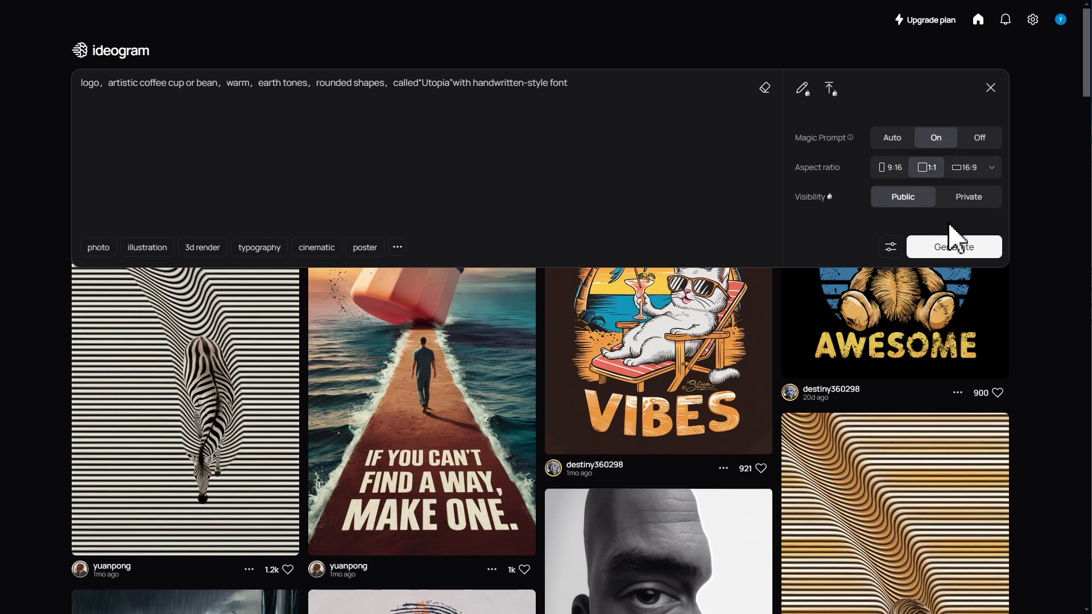
{"action": "left_click", "coordinate": [956, 245]}
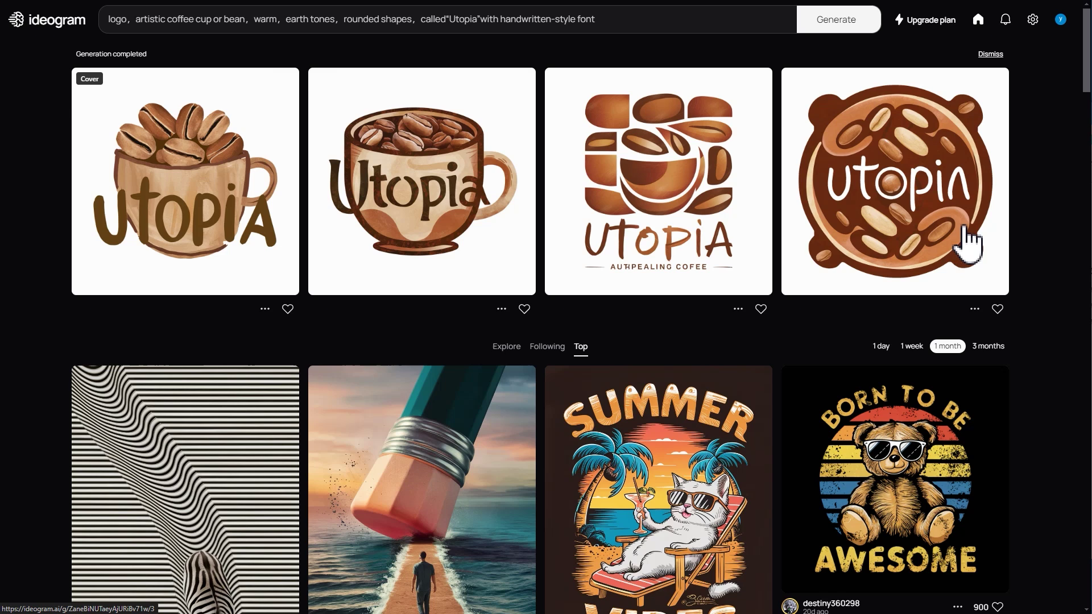
Remix the round bean-filled logo at image weight 80 with 3d render and poster styles
{"action": "left_click", "coordinate": [972, 229]}
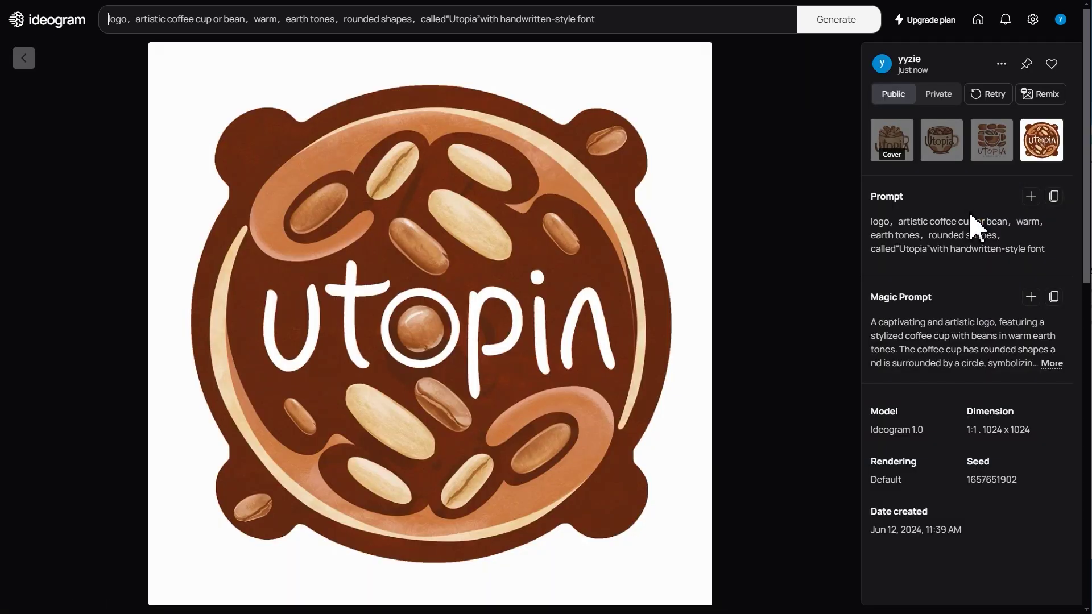
{"action": "left_click", "coordinate": [1001, 64]}
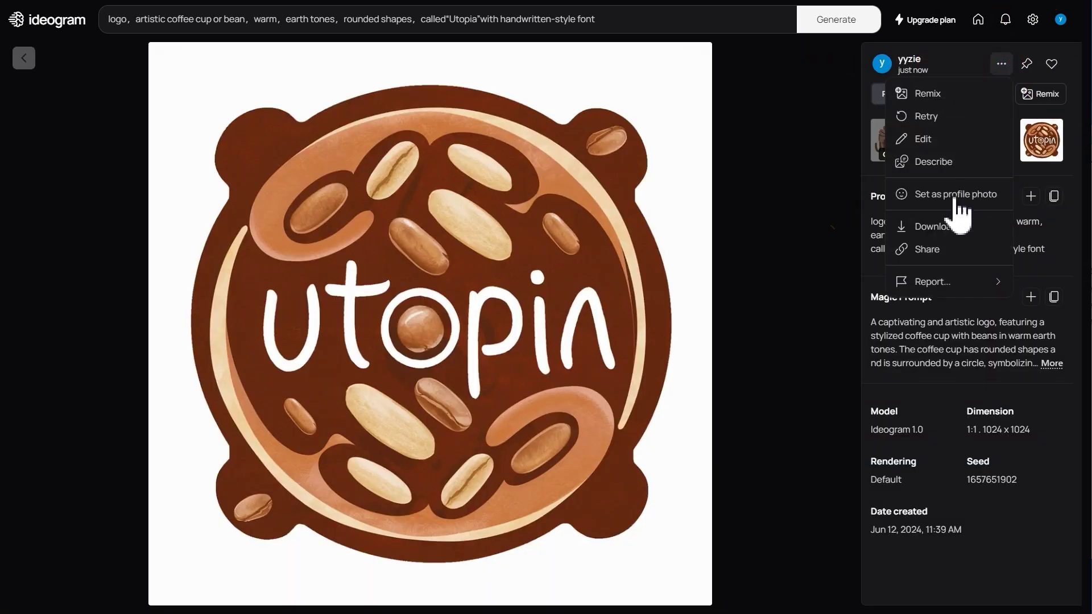
{"action": "left_click", "coordinate": [948, 230]}
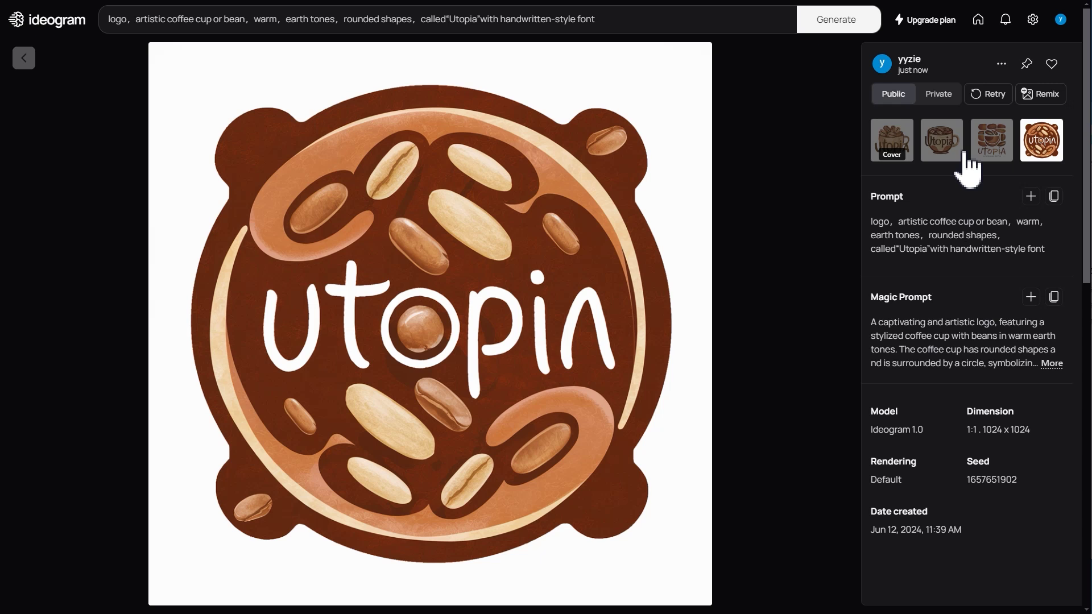
{"action": "left_click", "coordinate": [1002, 67]}
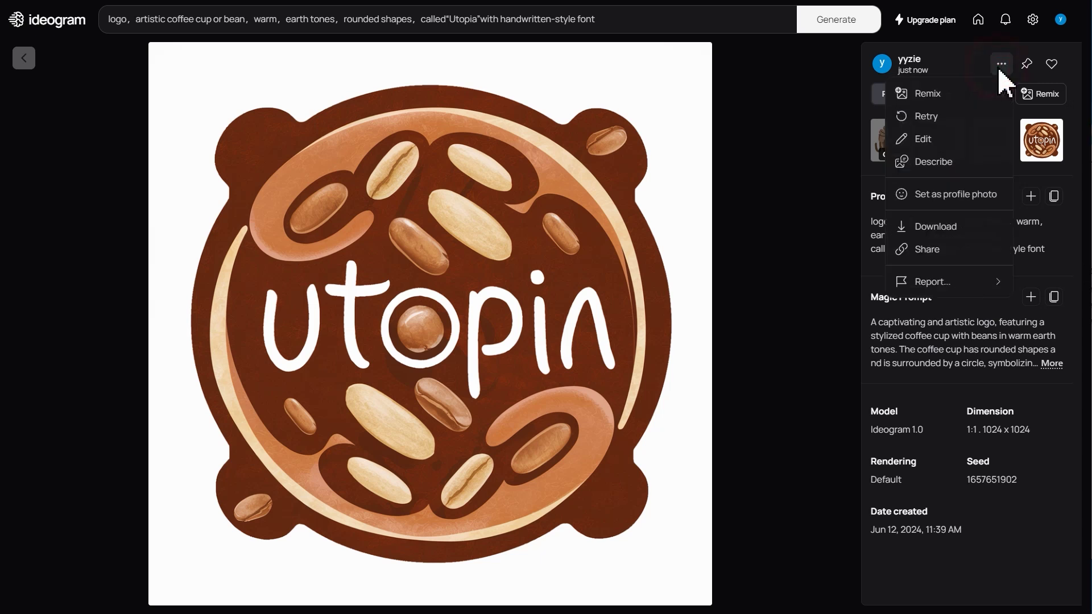
{"action": "left_click", "coordinate": [970, 94]}
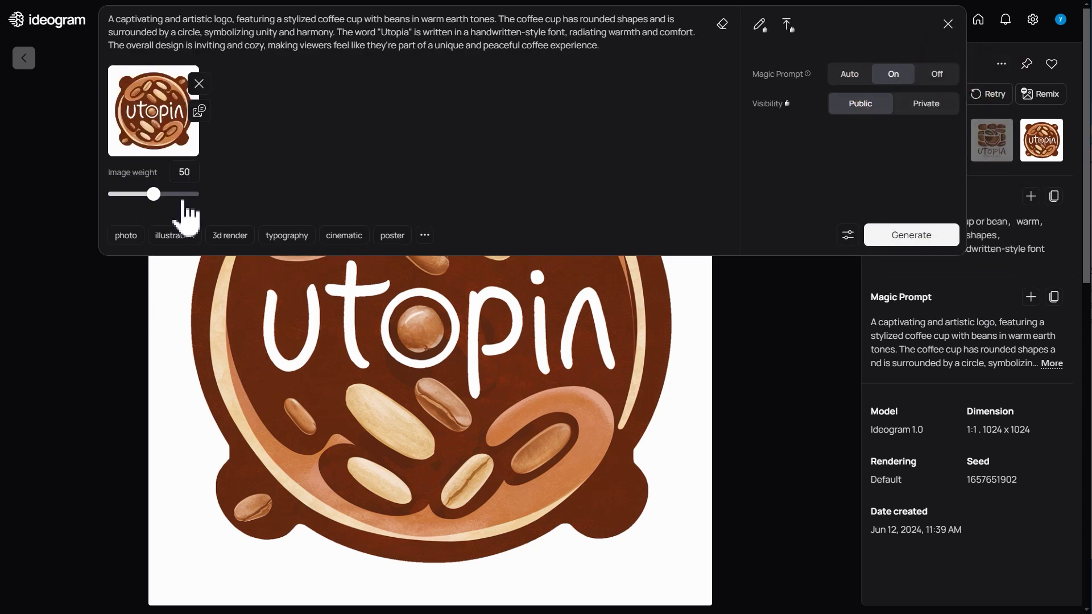
{"action": "left_click", "coordinate": [229, 234]}
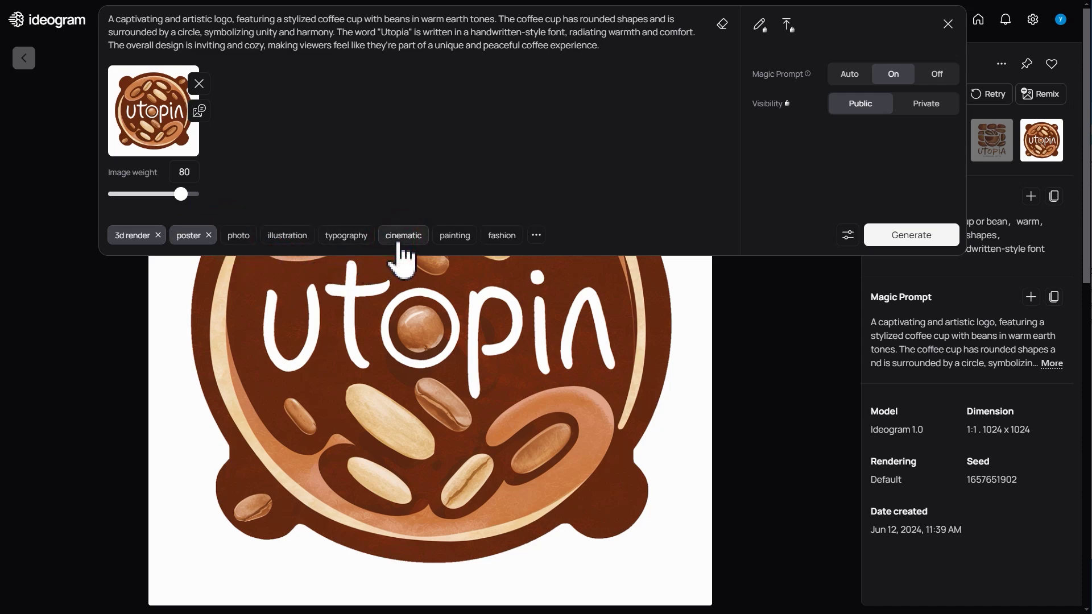
{"action": "left_click", "coordinate": [937, 245]}
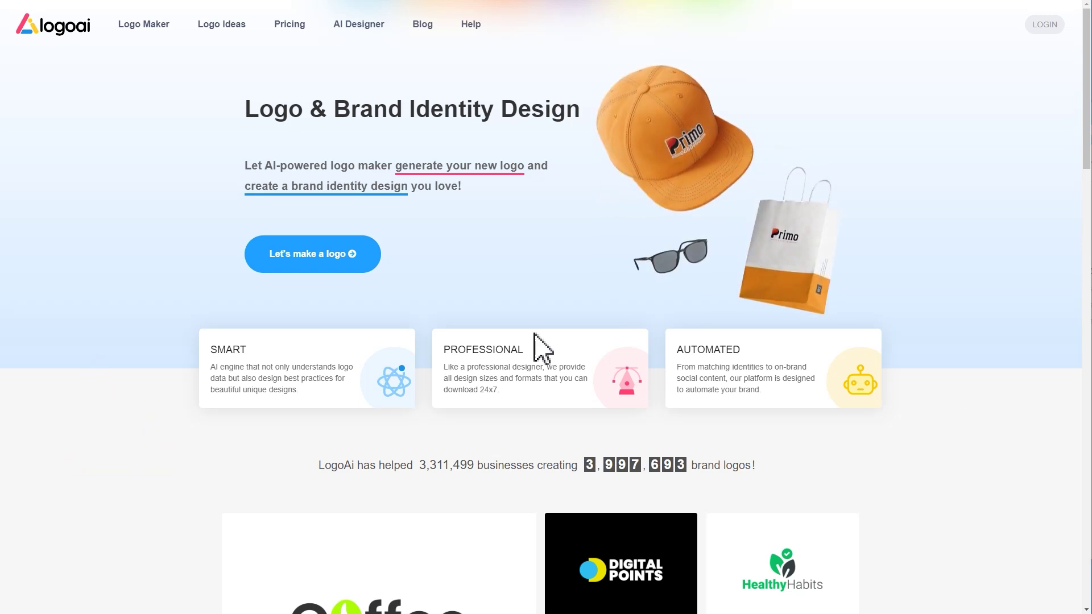
Start a new LogoAI logo named 'utopia' for the Restaurant industry
{"action": "left_click", "coordinate": [326, 266]}
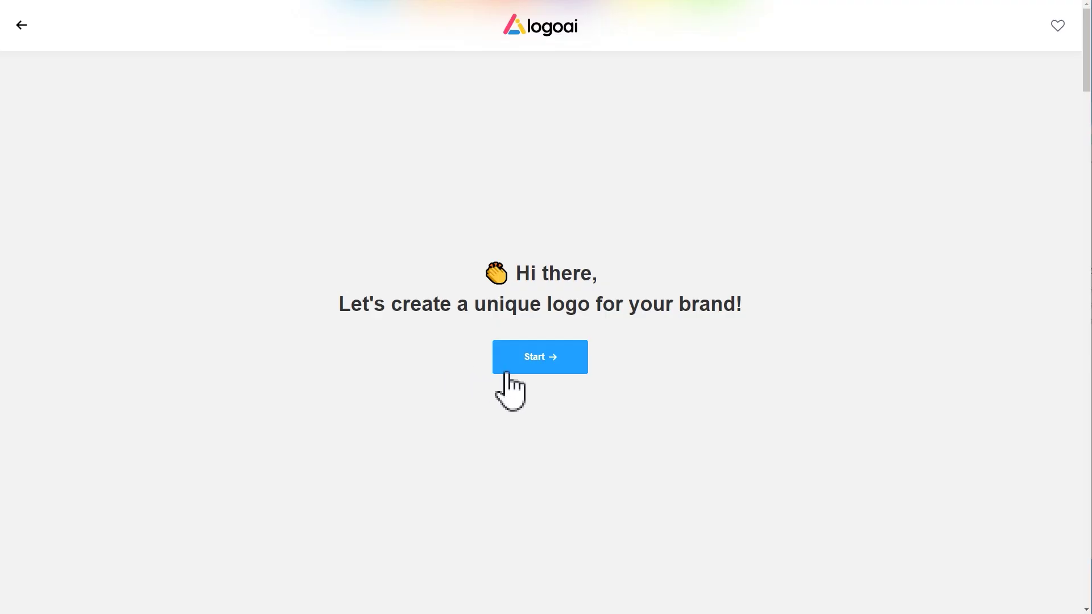
{"action": "left_click", "coordinate": [519, 363]}
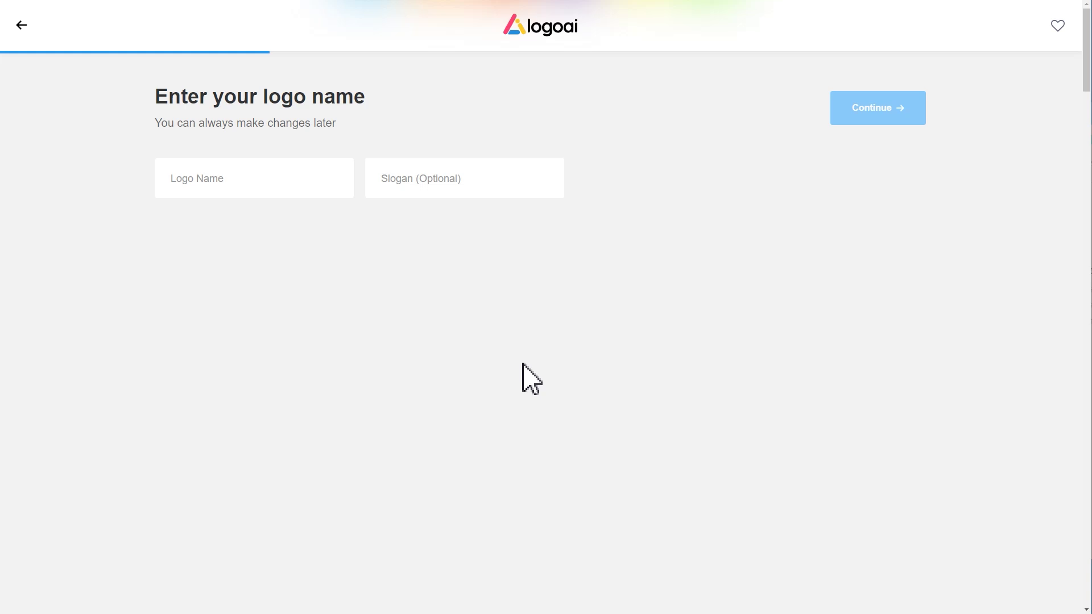
{"action": "type", "text": "utopia"}
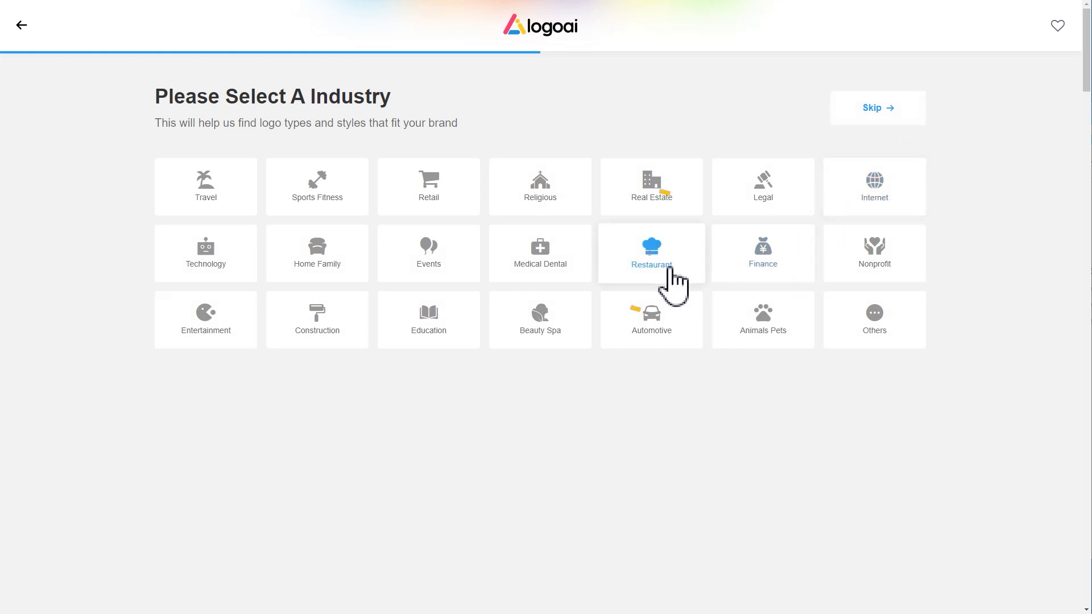
{"action": "left_click", "coordinate": [671, 279]}
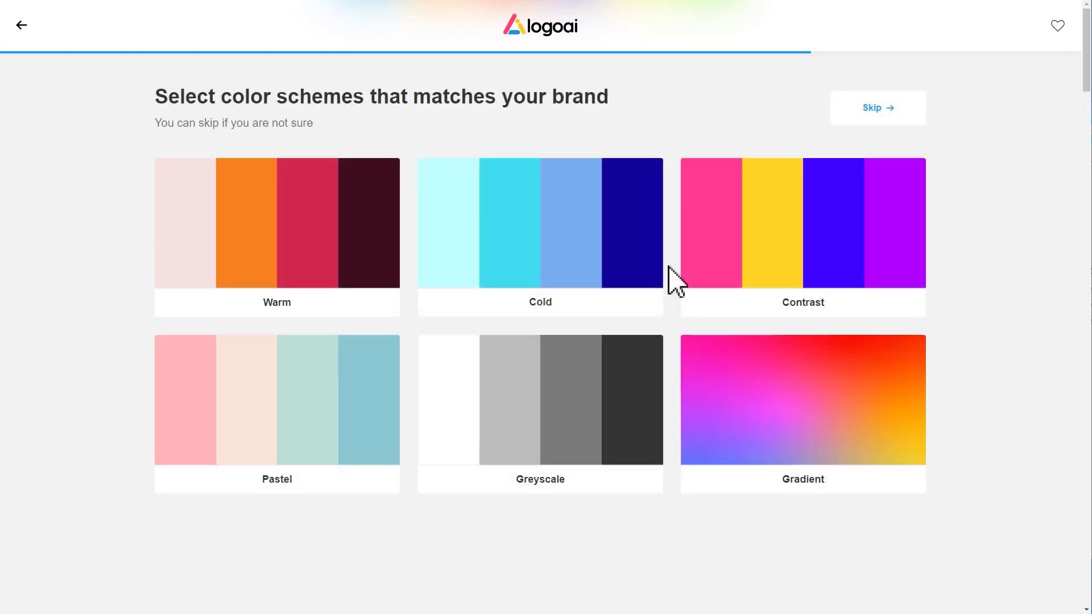
Choose the Warm colour scheme and the Playful, Handwritten and Slab font styles
{"action": "left_click", "coordinate": [353, 263]}
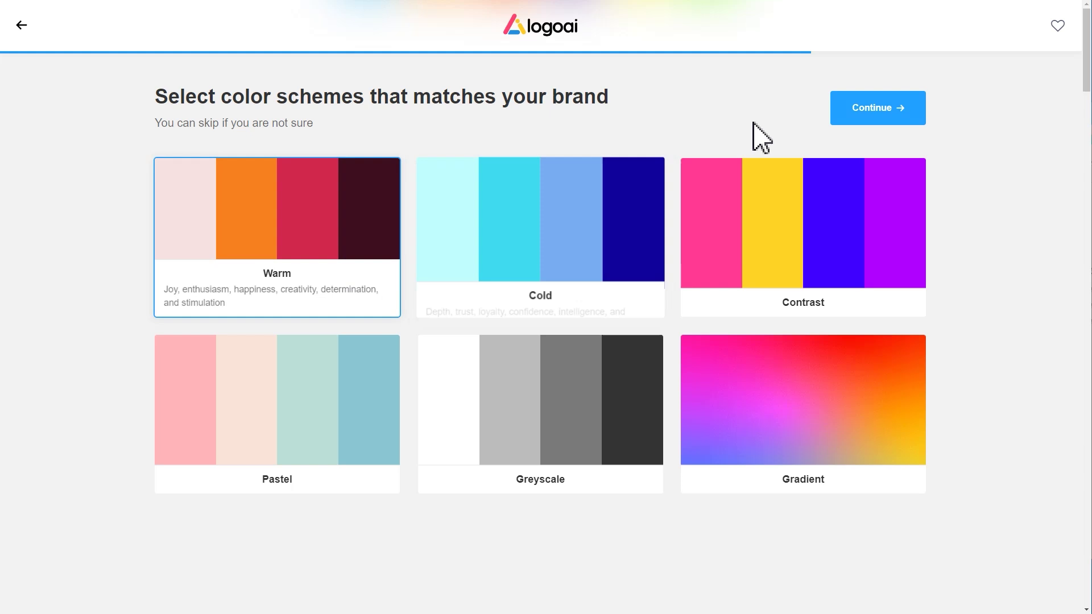
{"action": "left_click", "coordinate": [883, 108]}
{"action": "left_click", "coordinate": [503, 432]}
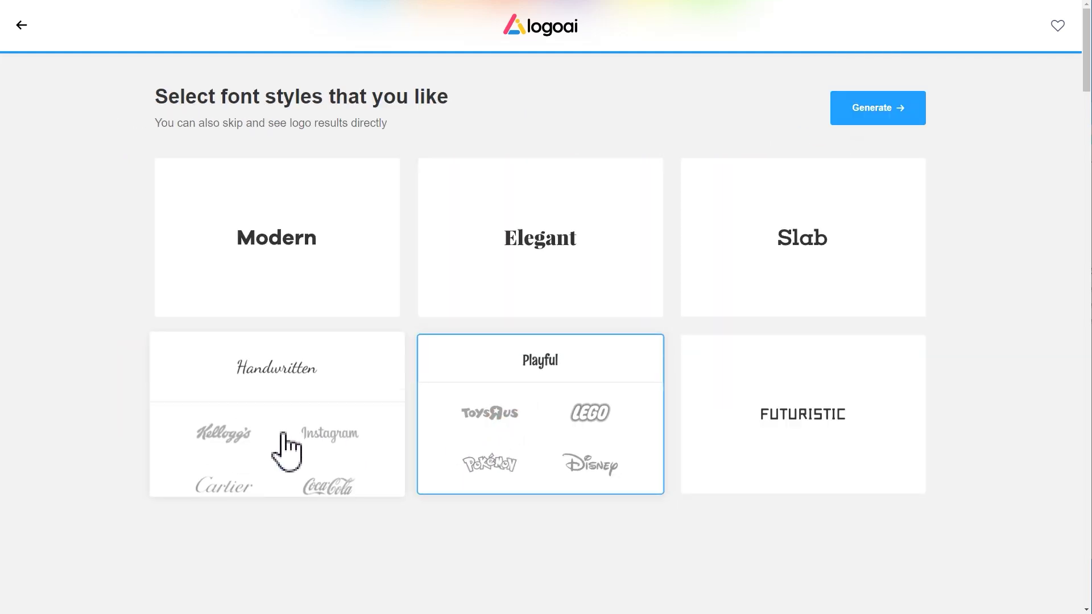
{"action": "left_click", "coordinate": [263, 431]}
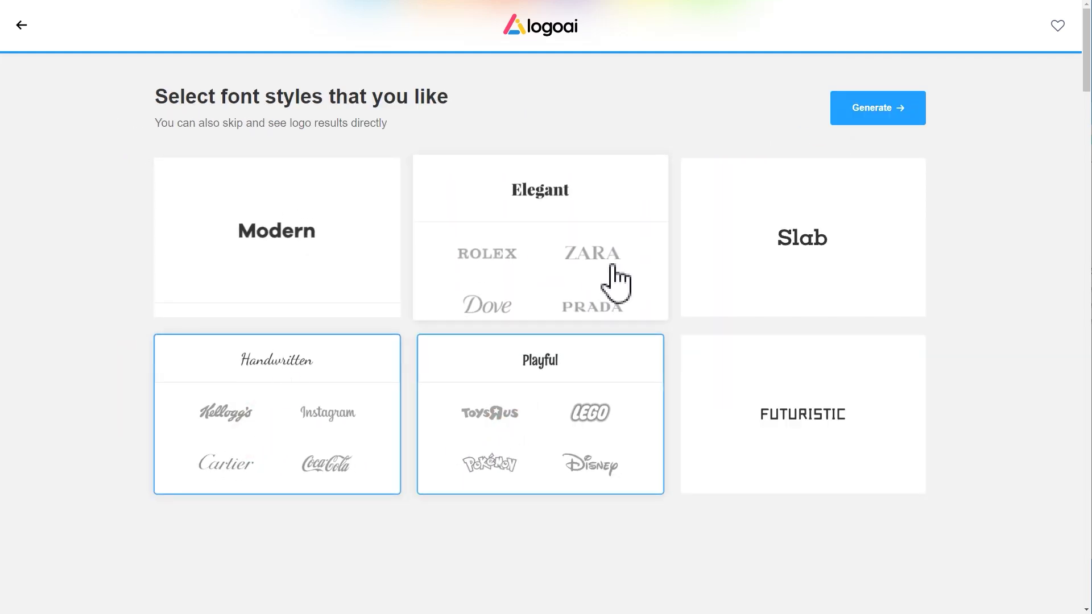
{"action": "left_click", "coordinate": [797, 274]}
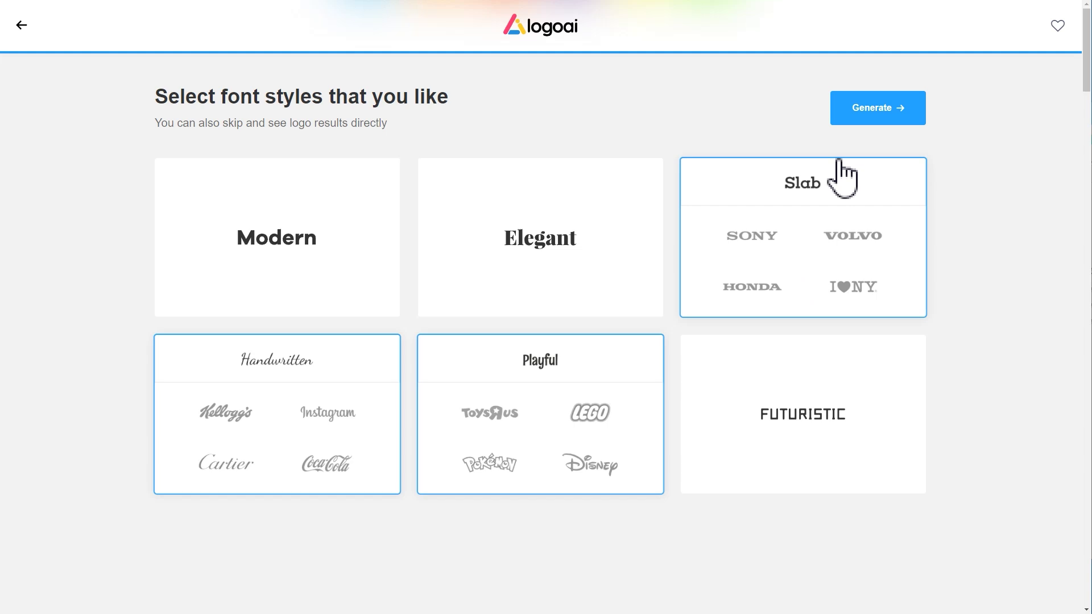
Generate utopia designs, open the UTOPIA circle logo and swap its symbol for a coffee cup
{"action": "left_click", "coordinate": [858, 114]}
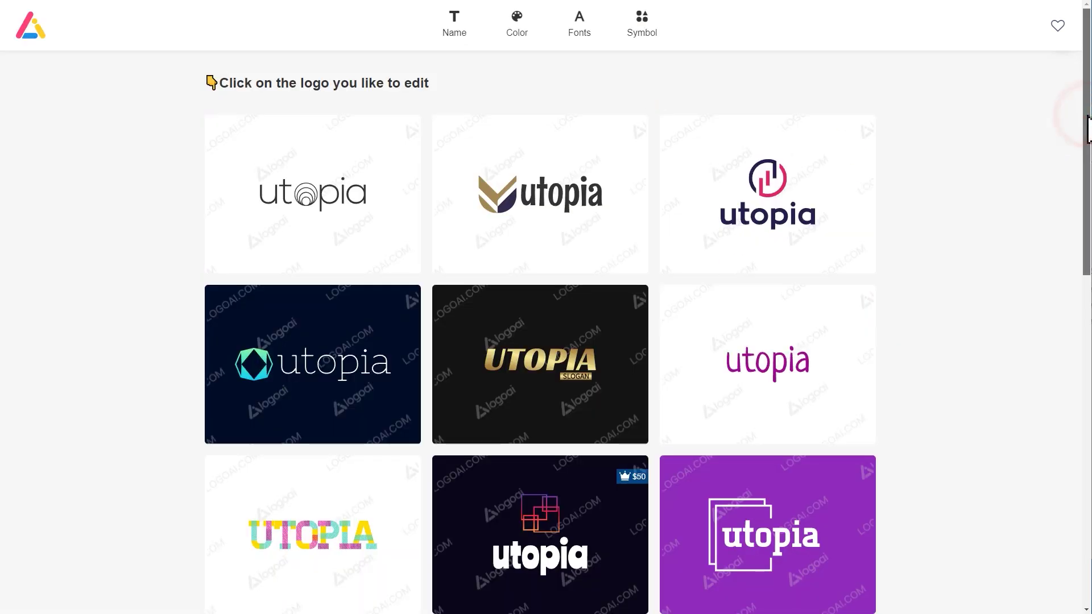
{"action": "left_click_drag", "start_coordinate": [1087, 128], "coordinate": [1033, 352]}
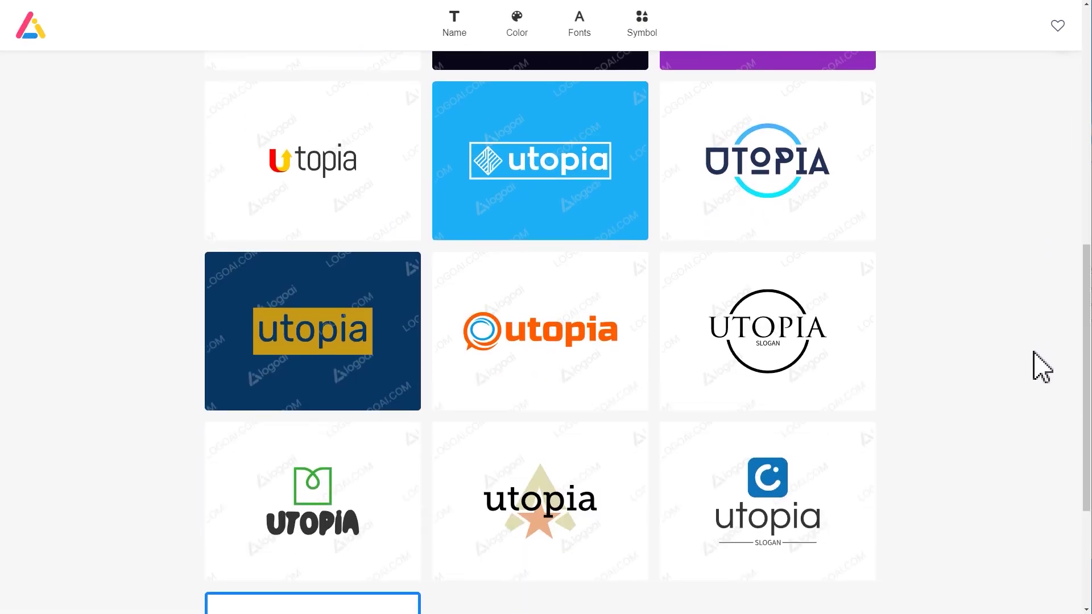
{"action": "left_click", "coordinate": [812, 340]}
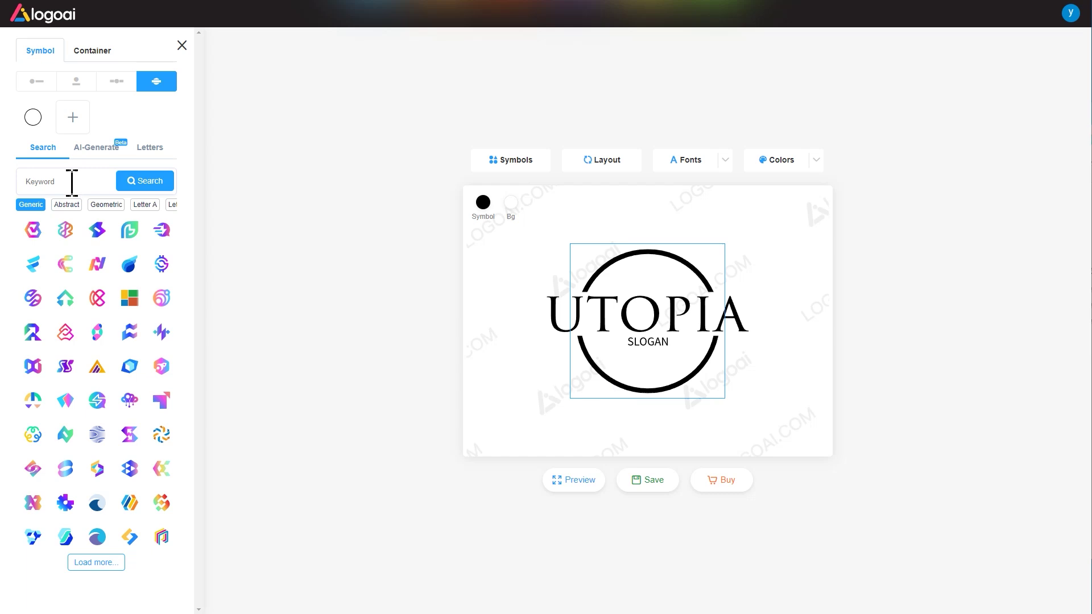
{"action": "left_click", "coordinate": [126, 182]}
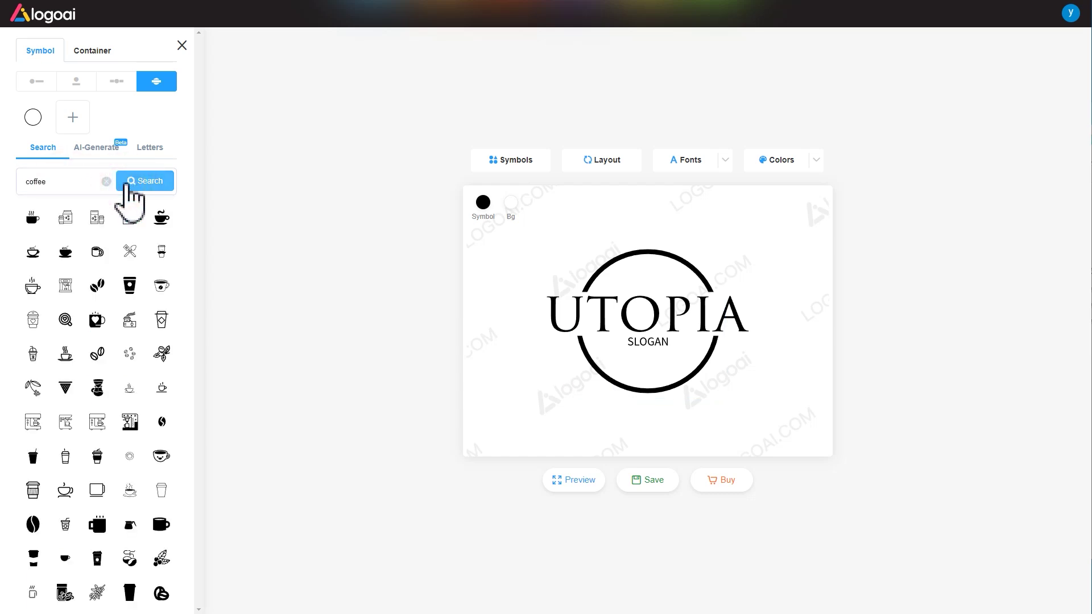
{"action": "left_click", "coordinate": [163, 219]}
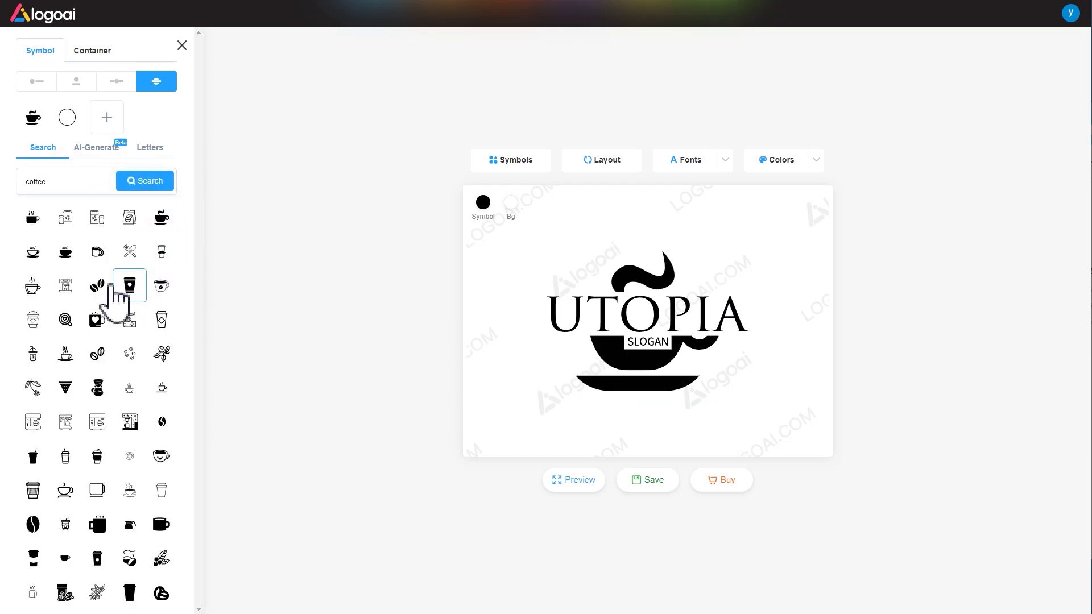
Delete the slogan and replace the cup symbol with the coffee-beans icon
{"action": "left_click", "coordinate": [594, 316]}
{"action": "left_click", "coordinate": [646, 365]}
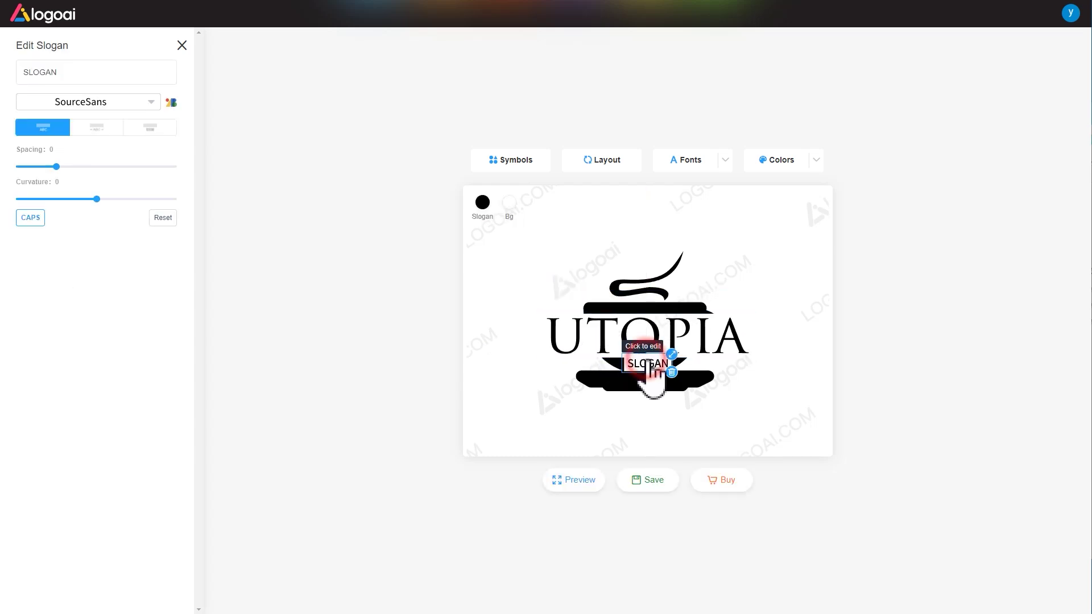
{"action": "left_click", "coordinate": [669, 372]}
{"action": "left_click", "coordinate": [638, 339]}
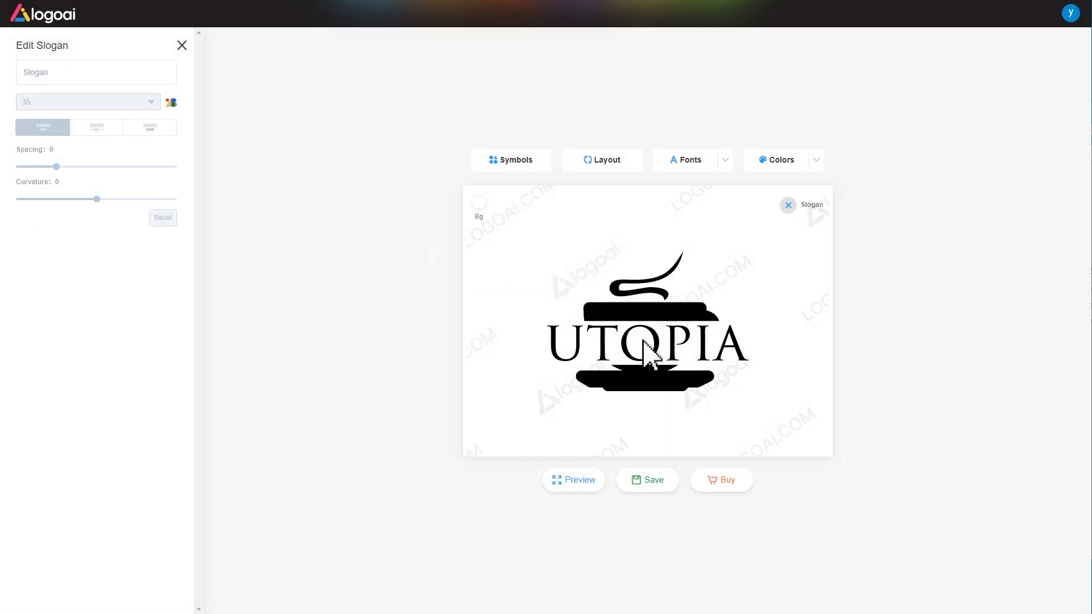
{"action": "left_click", "coordinate": [643, 297]}
{"action": "left_click", "coordinate": [104, 289]}
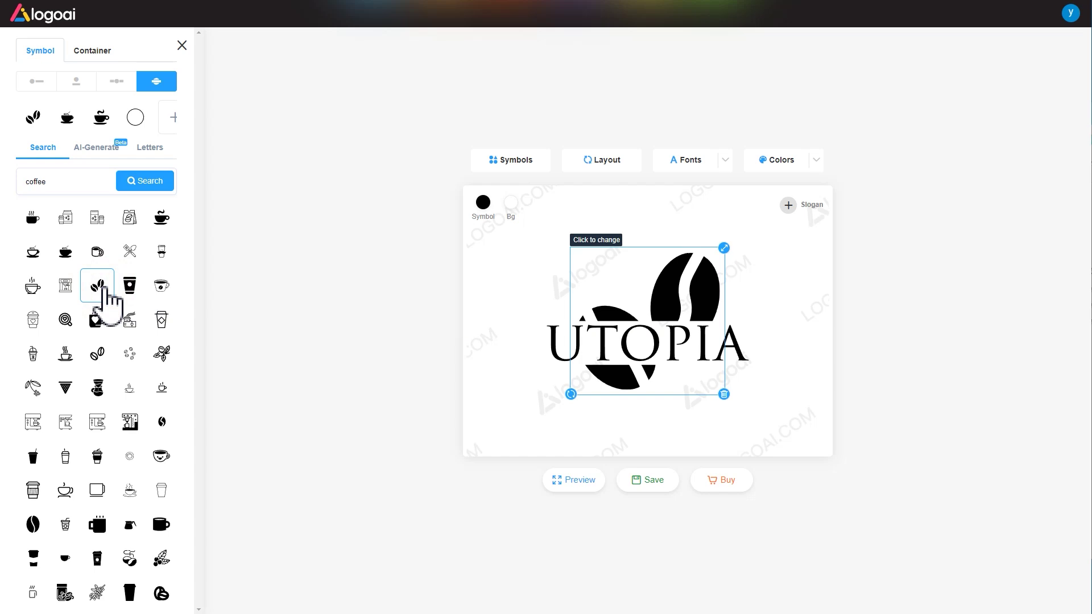
Try inward curve, slant, trapezoid and Angel-out shapes on UTOPIA, then reset it to flat
{"action": "left_click", "coordinate": [711, 344]}
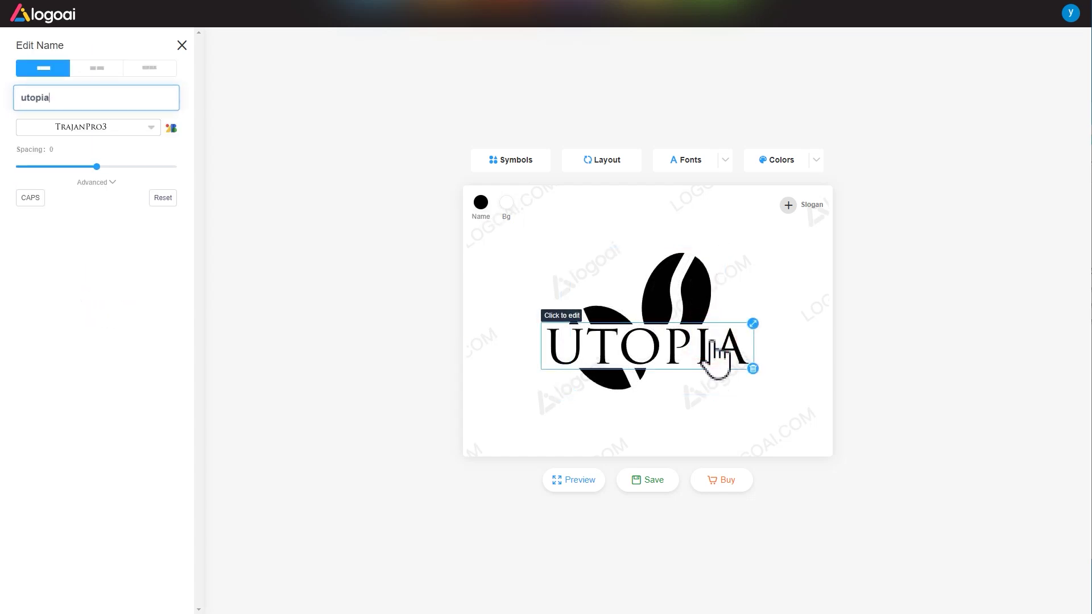
{"action": "left_click", "coordinate": [96, 185]}
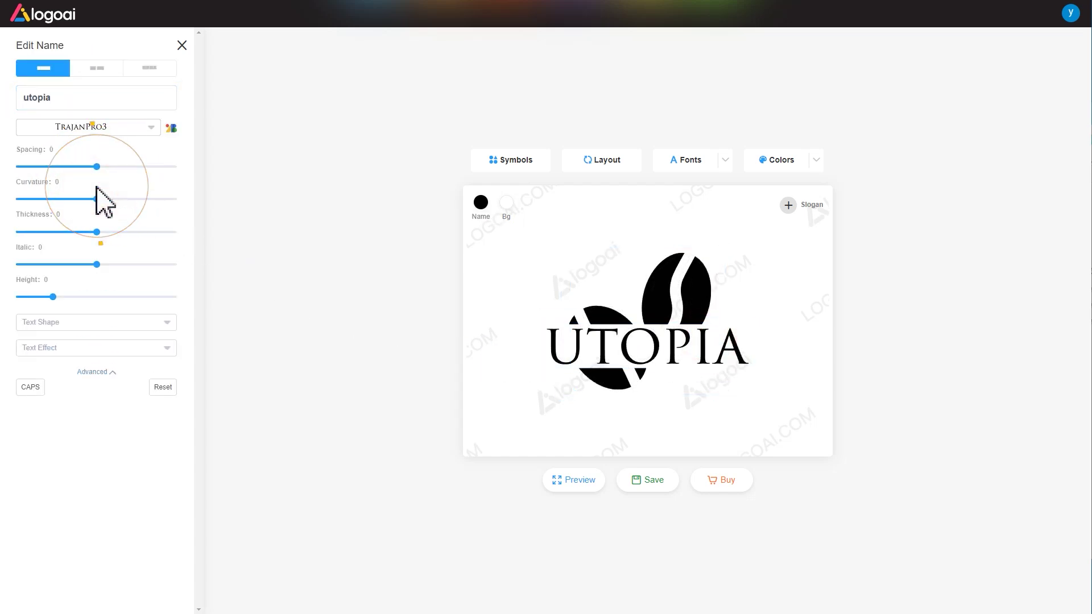
{"action": "left_click", "coordinate": [136, 326]}
{"action": "left_click", "coordinate": [123, 370]}
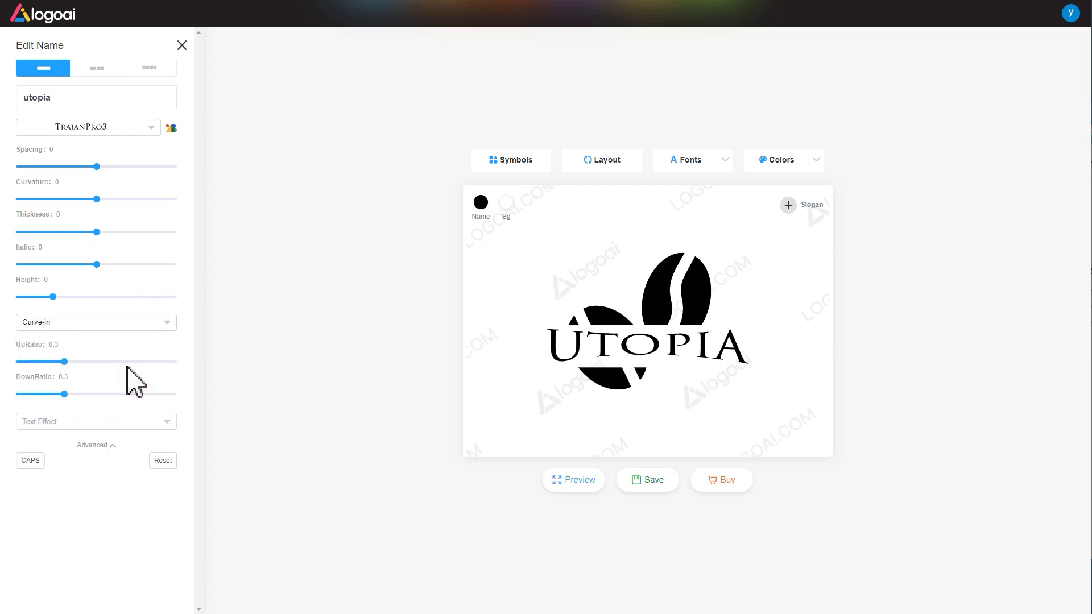
{"action": "left_click", "coordinate": [126, 322]}
{"action": "left_click", "coordinate": [80, 468]}
{"action": "left_click", "coordinate": [126, 315]}
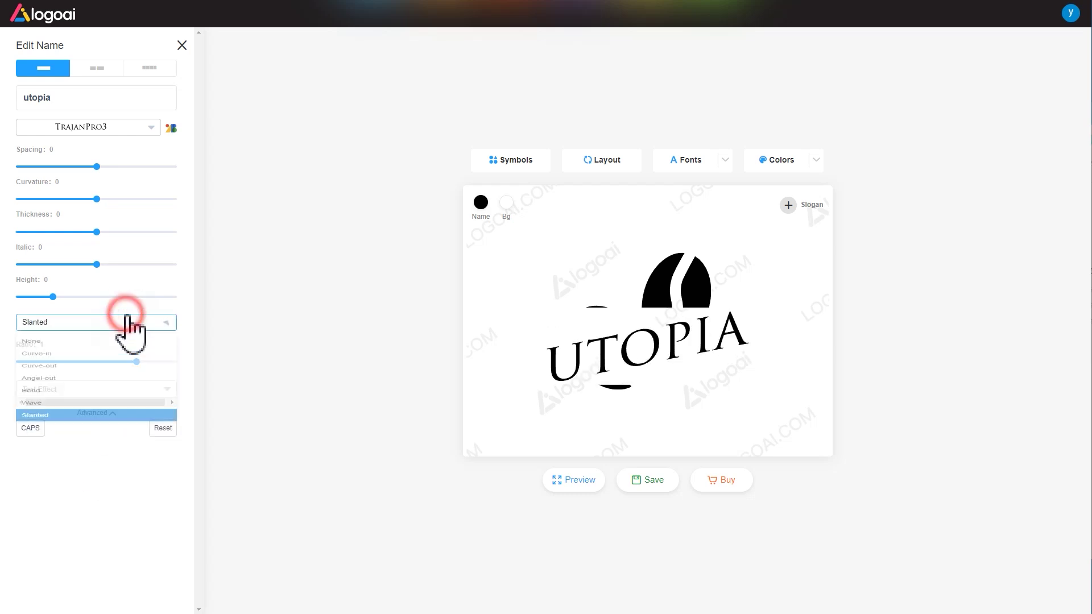
{"action": "scroll", "coordinate": [105, 455], "scroll_direction": "down", "scroll_amount": 2}
{"action": "left_click", "coordinate": [102, 468]}
{"action": "left_click", "coordinate": [115, 323]}
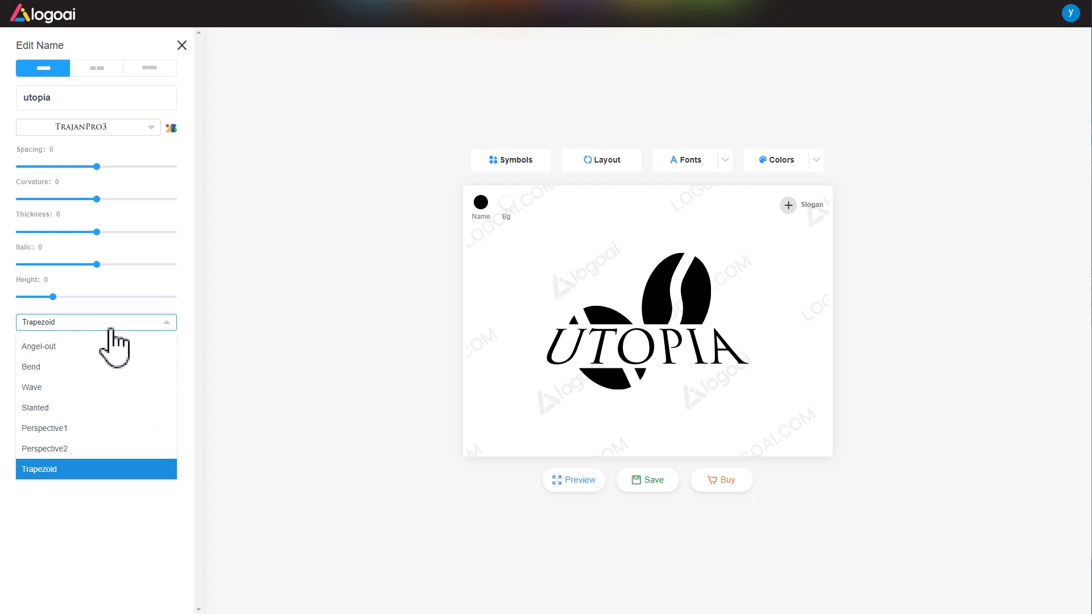
{"action": "left_click", "coordinate": [111, 344]}
{"action": "left_click", "coordinate": [98, 320]}
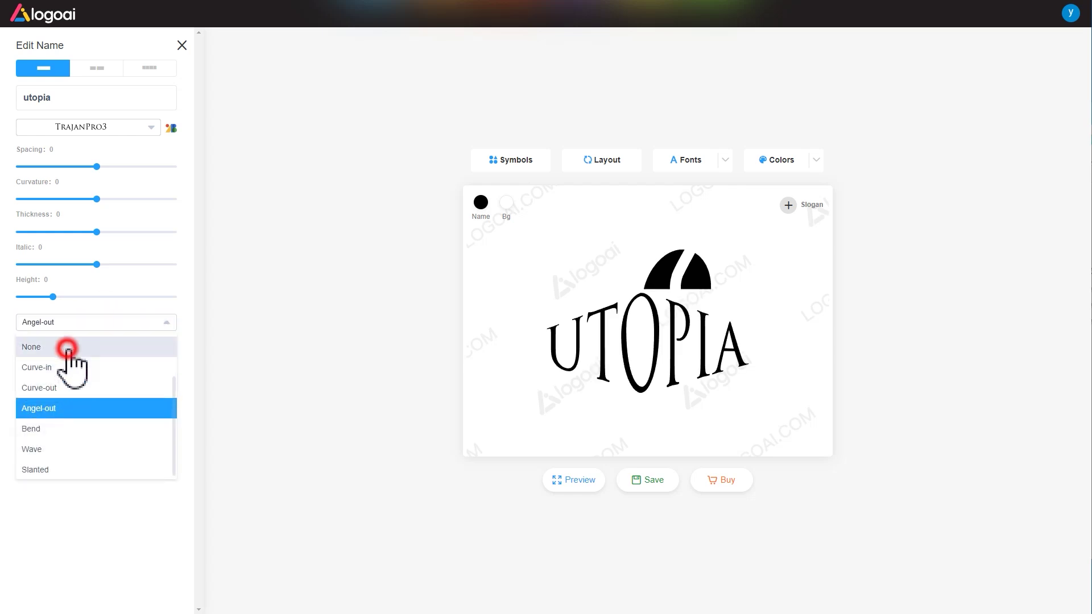
{"action": "left_click", "coordinate": [68, 348]}
Try outline and reflection text effects, then settle on the Shadow2 drop shadow
{"action": "left_click", "coordinate": [87, 348]}
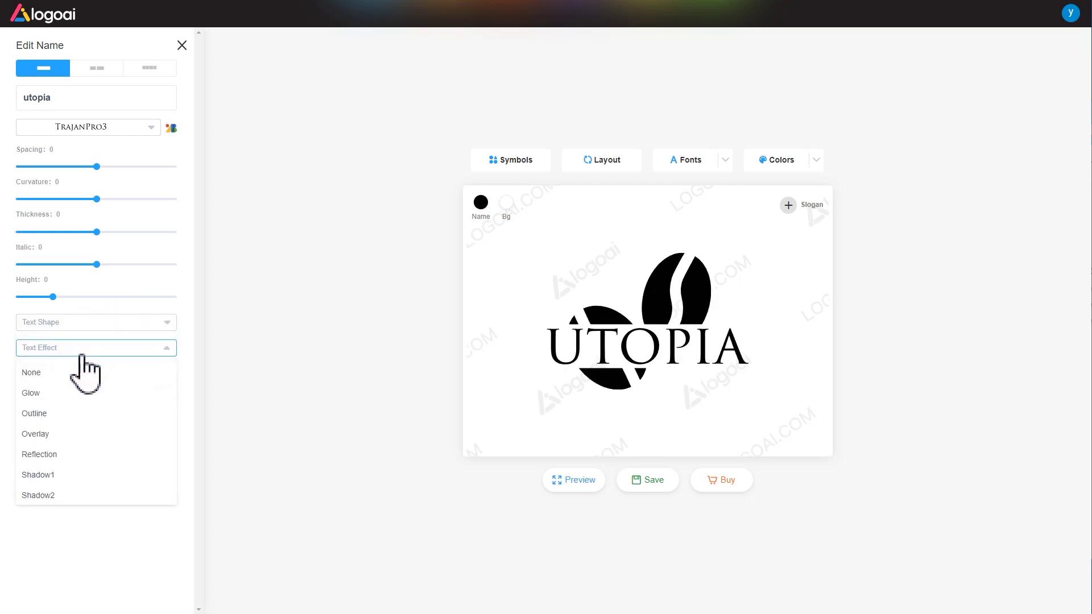
{"action": "left_click", "coordinate": [73, 412]}
{"action": "left_click", "coordinate": [75, 318]}
{"action": "left_click", "coordinate": [63, 421]}
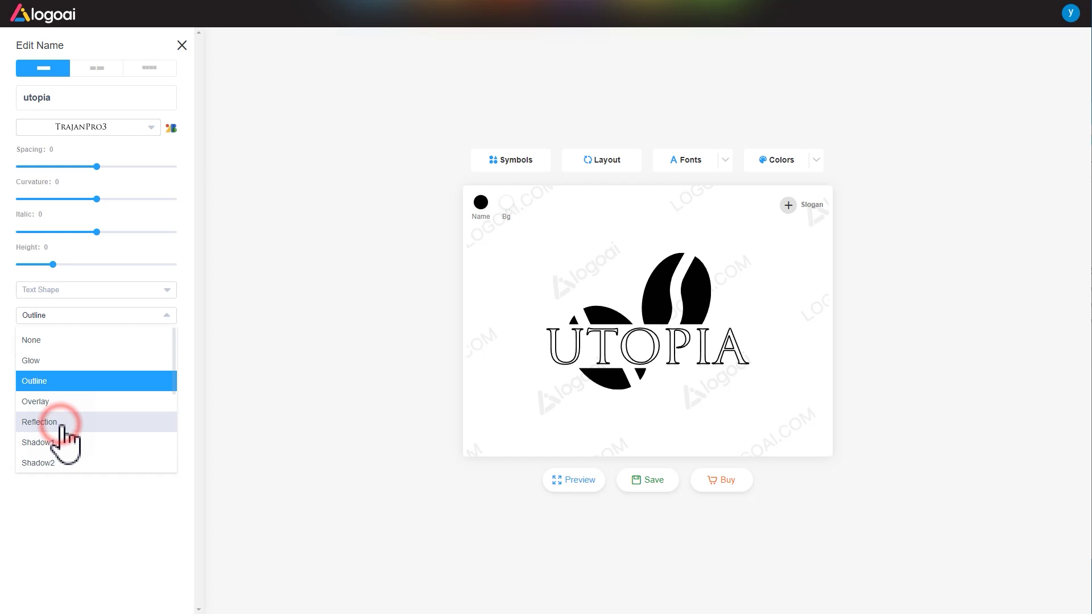
{"action": "left_click", "coordinate": [79, 316]}
{"action": "left_click", "coordinate": [86, 446]}
{"action": "left_click", "coordinate": [42, 445]}
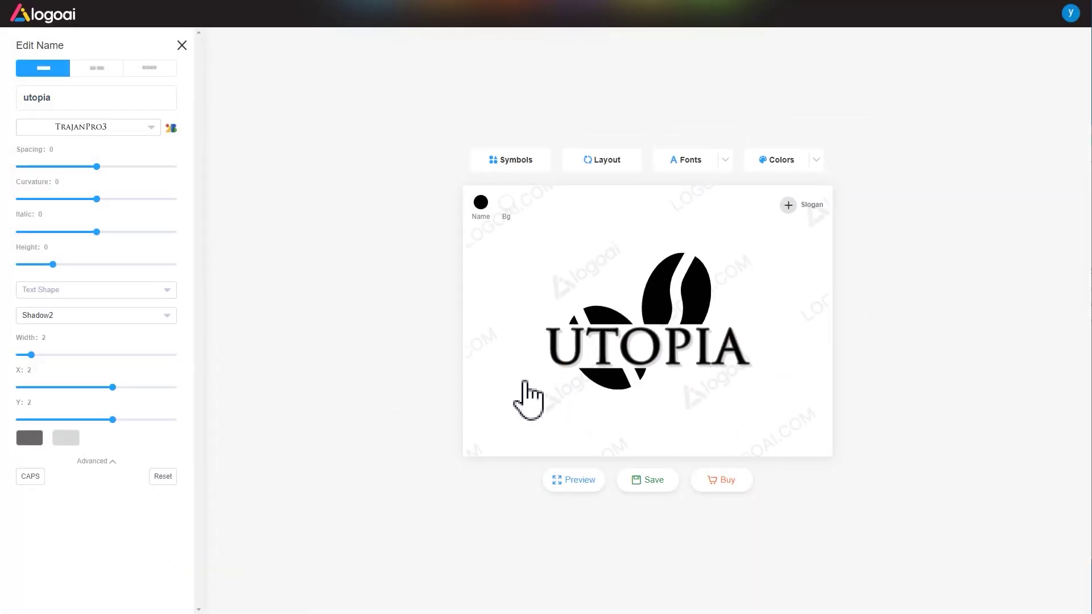
Browse the alternative font, colour scheme and symbol suggestions
{"action": "left_click", "coordinate": [672, 163]}
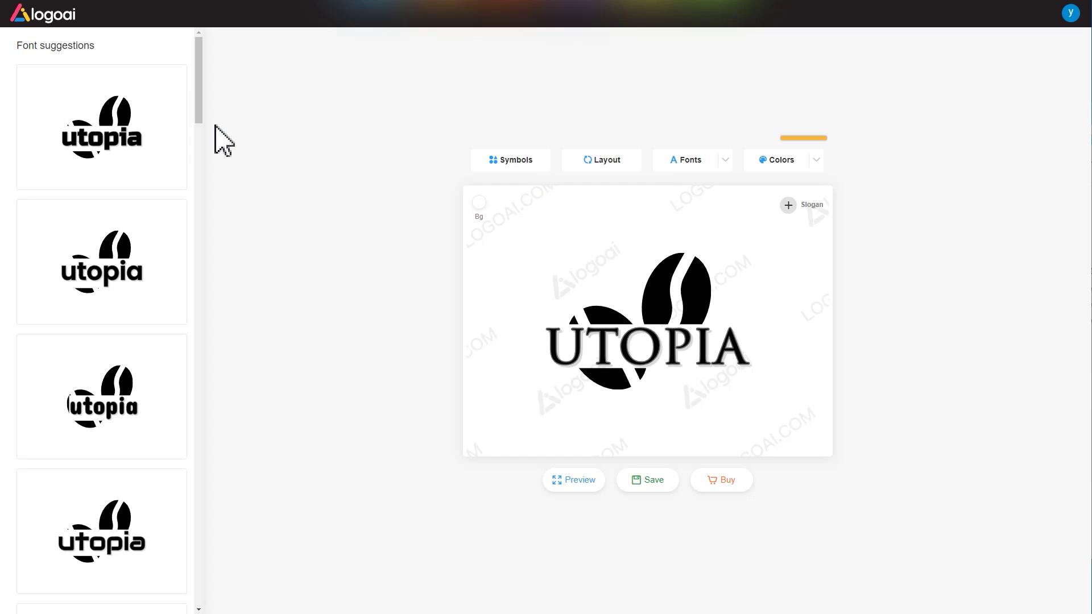
{"action": "scroll", "coordinate": [193, 341], "scroll_direction": "down", "scroll_amount": 20}
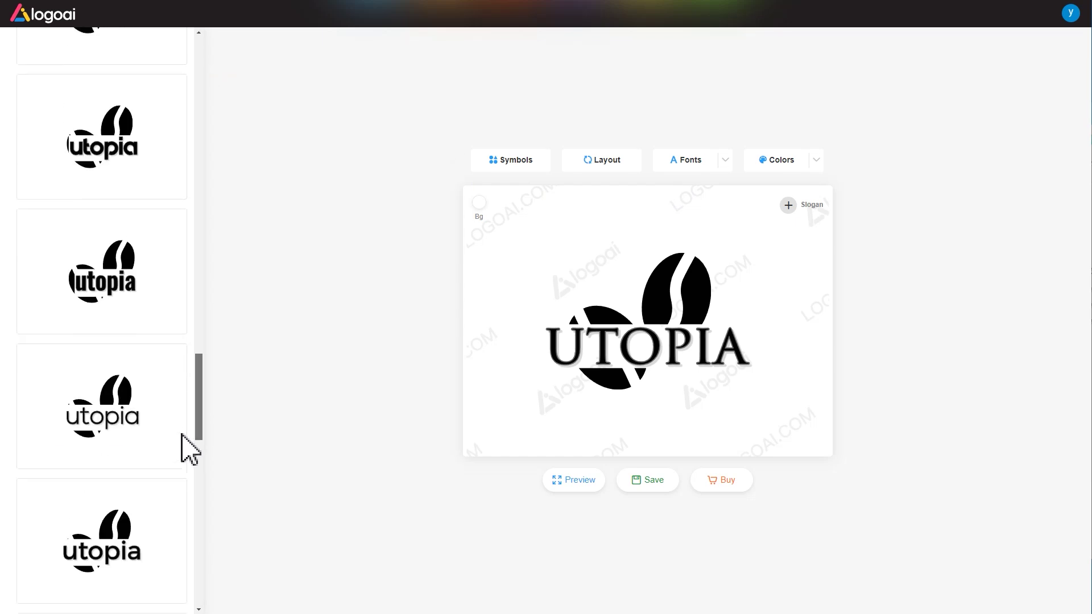
{"action": "left_click", "coordinate": [818, 166]}
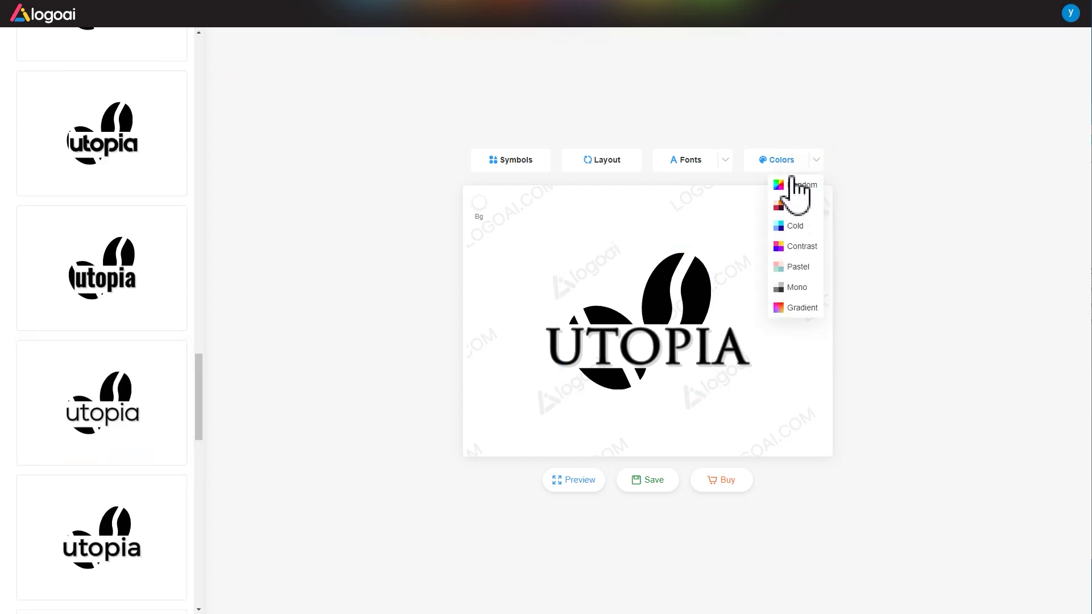
{"action": "left_click", "coordinate": [518, 165]}
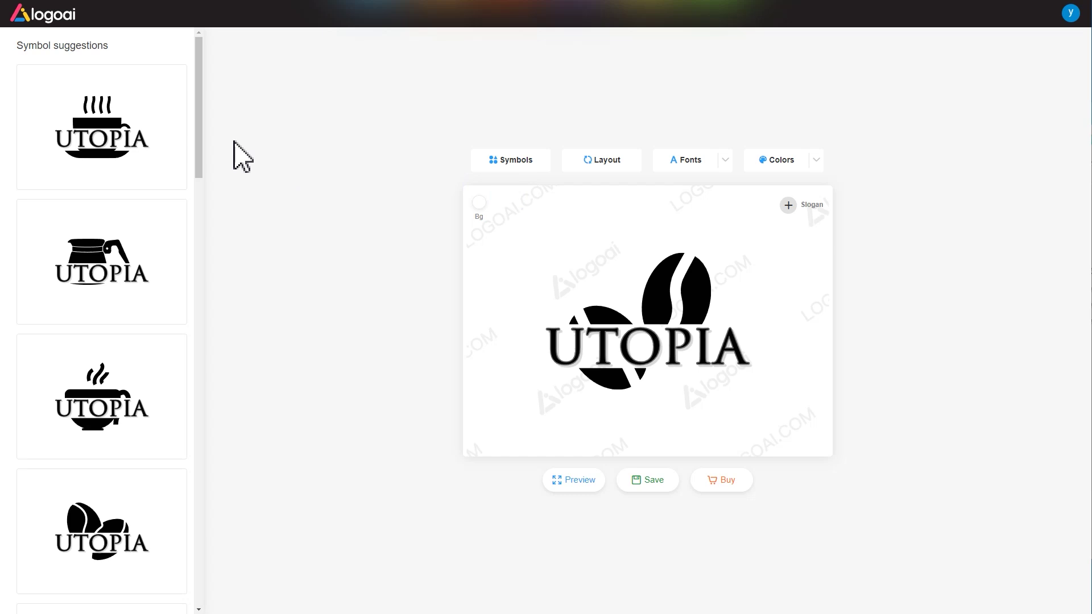
{"action": "scroll", "coordinate": [152, 381], "scroll_direction": "down", "scroll_amount": 15}
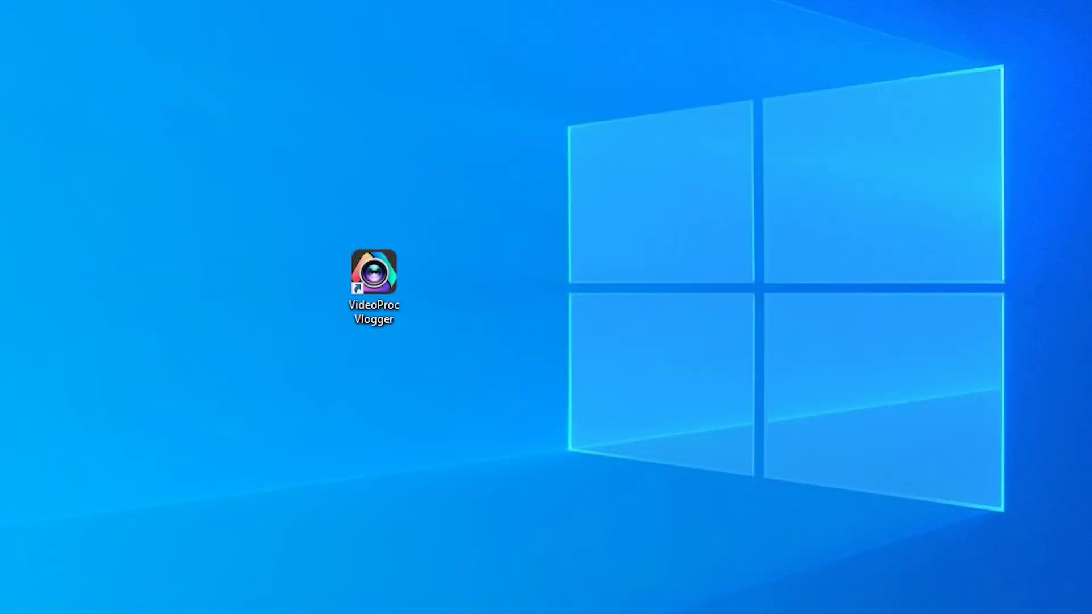
Launch VideoProc Vlogger, create a project named 'logo' and import the coffee media files
{"action": "double_click", "coordinate": [397, 274]}
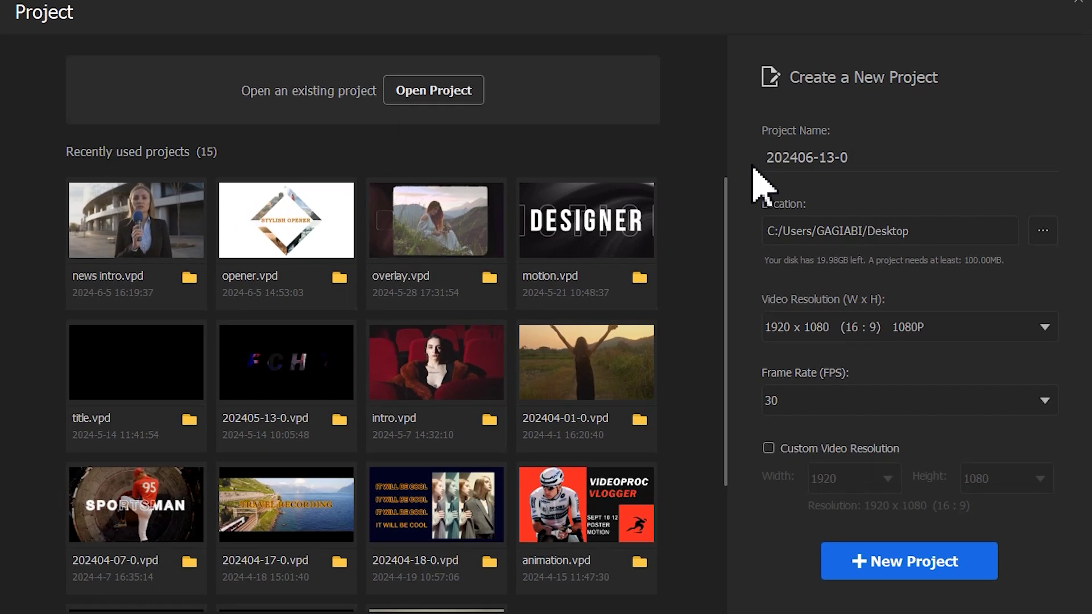
{"action": "double_click", "coordinate": [767, 163]}
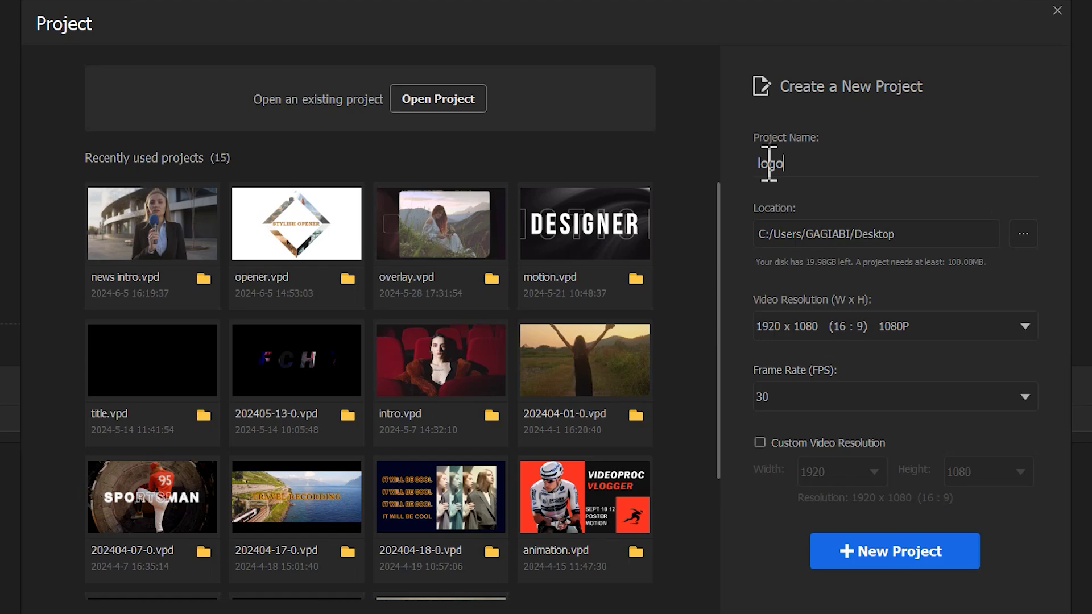
{"action": "left_click", "coordinate": [857, 556]}
{"action": "left_click_drag", "start_coordinate": [171, 613], "coordinate": [183, 237]}
Place coffee clips 1 through 8 in order on the video track
{"action": "left_click_drag", "start_coordinate": [235, 165], "coordinate": [199, 432]}
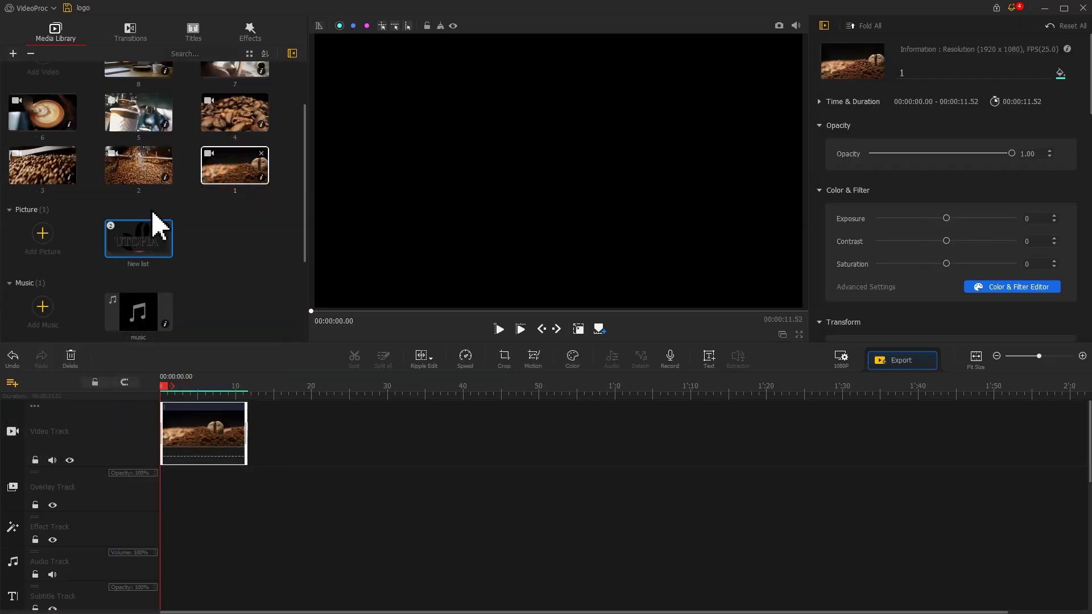
{"action": "left_click_drag", "start_coordinate": [138, 165], "coordinate": [279, 413]}
{"action": "left_click_drag", "start_coordinate": [42, 165], "coordinate": [409, 421]}
{"action": "left_click_drag", "start_coordinate": [235, 120], "coordinate": [568, 421]}
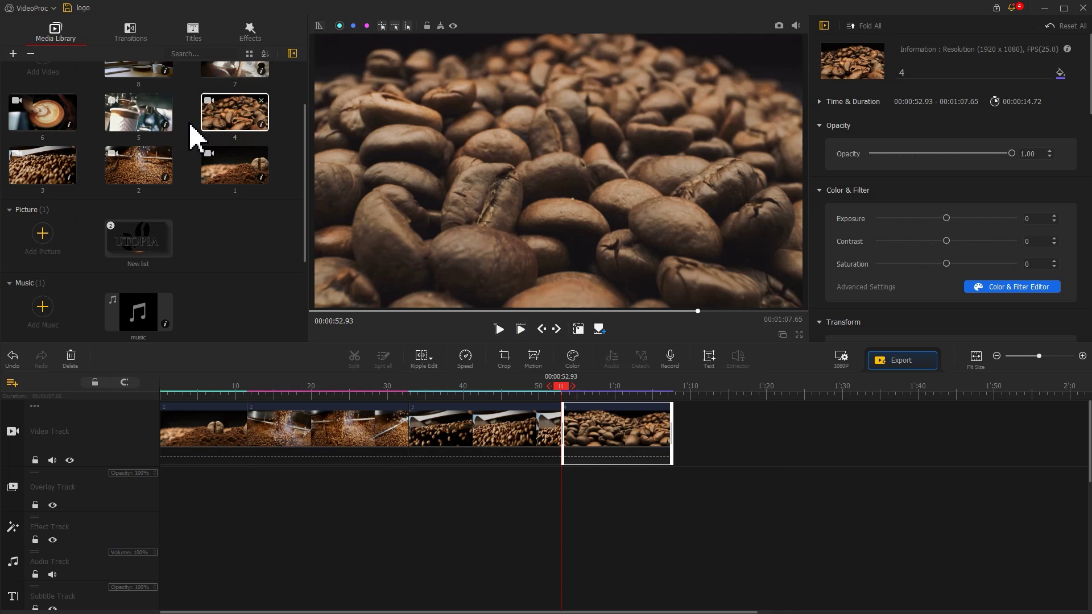
{"action": "left_click_drag", "start_coordinate": [139, 114], "coordinate": [733, 418]}
{"action": "left_click_drag", "start_coordinate": [42, 112], "coordinate": [890, 396]}
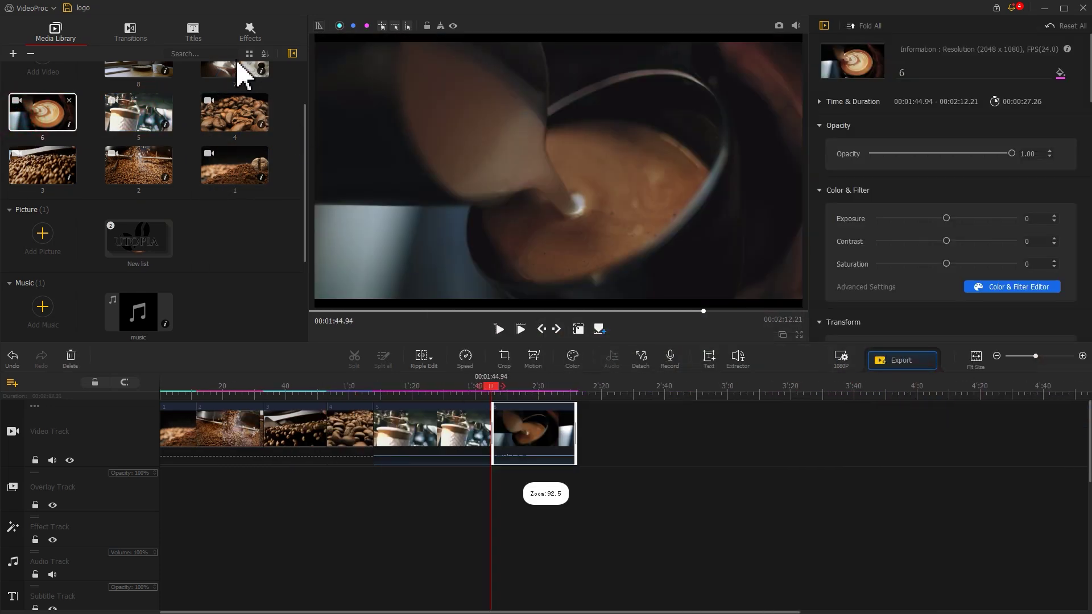
{"action": "left_click_drag", "start_coordinate": [244, 74], "coordinate": [608, 433]}
{"action": "left_click_drag", "start_coordinate": [153, 90], "coordinate": [694, 432]}
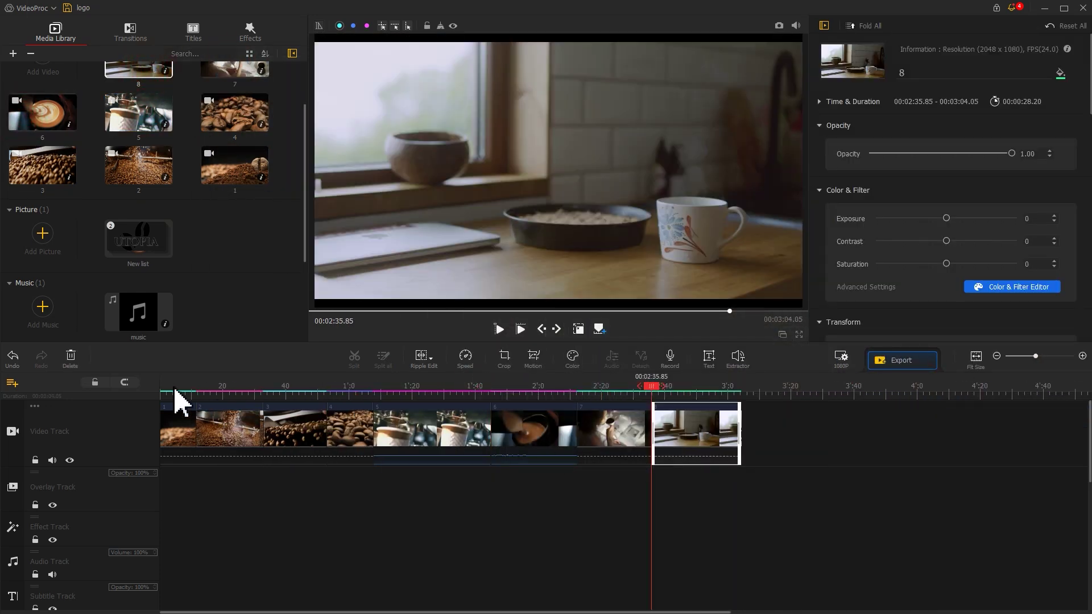
Trim clip 1 to 2.76 seconds and shorten clip 2, closing the gaps
{"action": "left_click", "coordinate": [175, 392]}
{"action": "scroll", "coordinate": [183, 385], "scroll_direction": "up", "scroll_amount": 3}
{"action": "left_click_drag", "start_coordinate": [292, 390], "coordinate": [253, 391]}
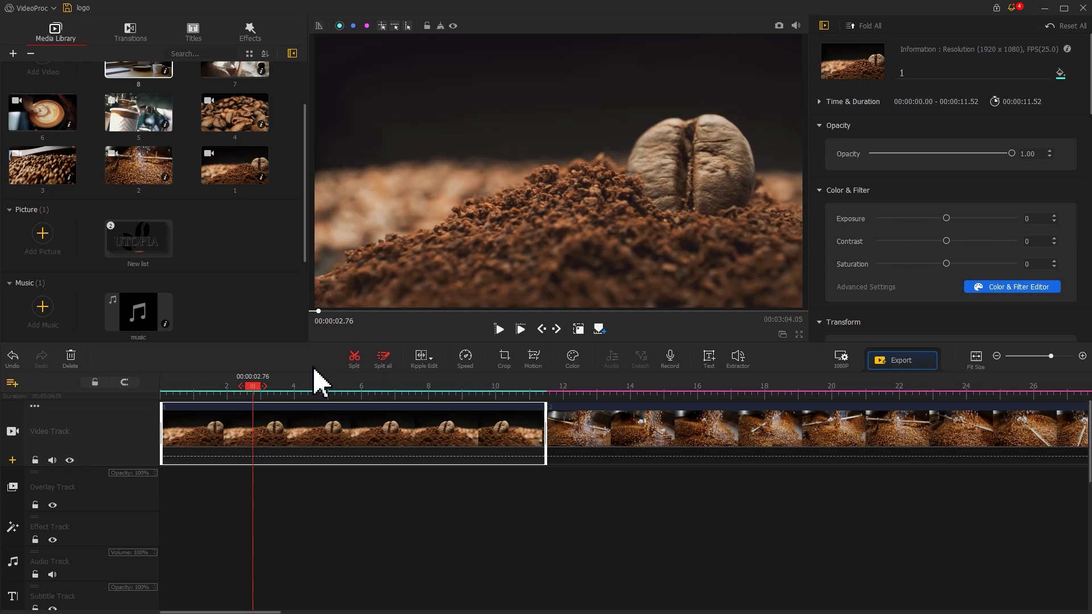
{"action": "left_click", "coordinate": [353, 357]}
{"action": "left_click", "coordinate": [333, 434]}
{"action": "key", "text": "Delete"}
{"action": "left_click", "coordinate": [282, 387]}
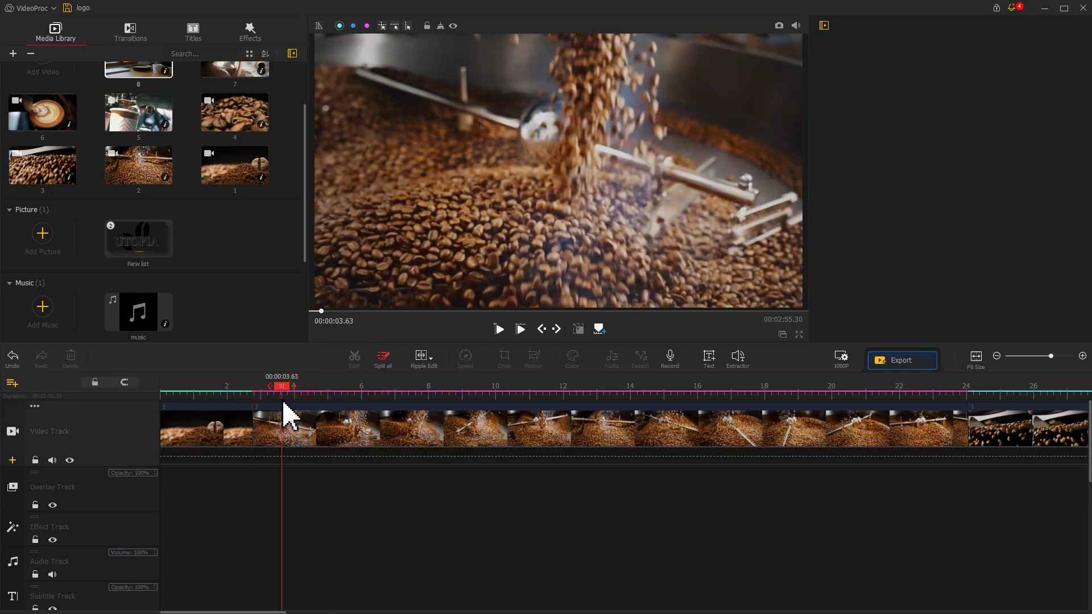
{"action": "left_click", "coordinate": [290, 424]}
{"action": "left_click", "coordinate": [354, 357]}
{"action": "left_click", "coordinate": [314, 434]}
{"action": "key", "text": "Delete"}
Preview the footage around clip 4 and select it
{"action": "left_click", "coordinate": [312, 438]}
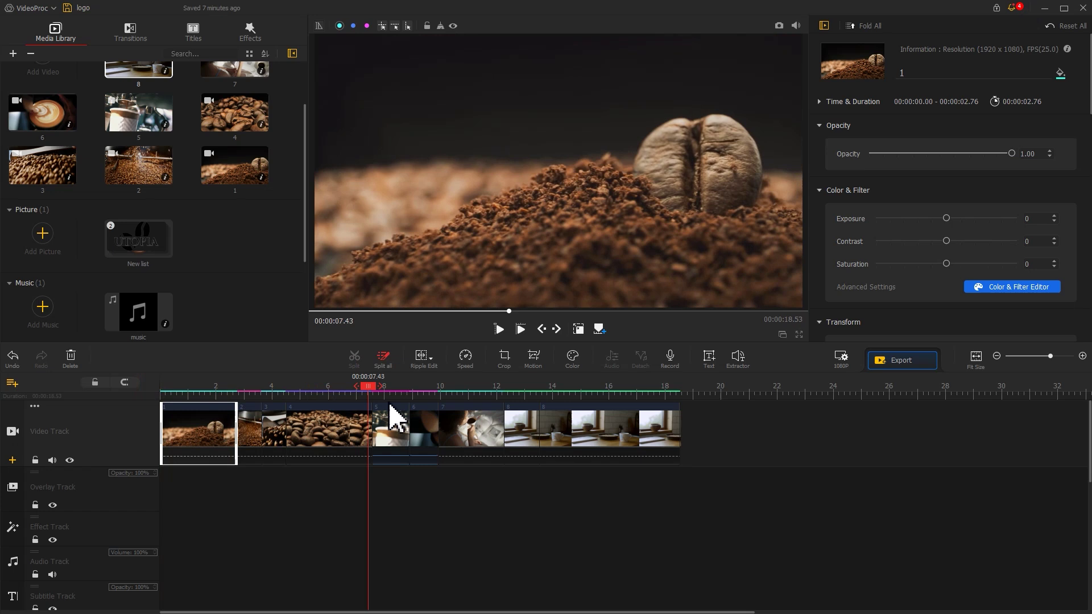
{"action": "left_click_drag", "start_coordinate": [391, 405], "coordinate": [363, 401]}
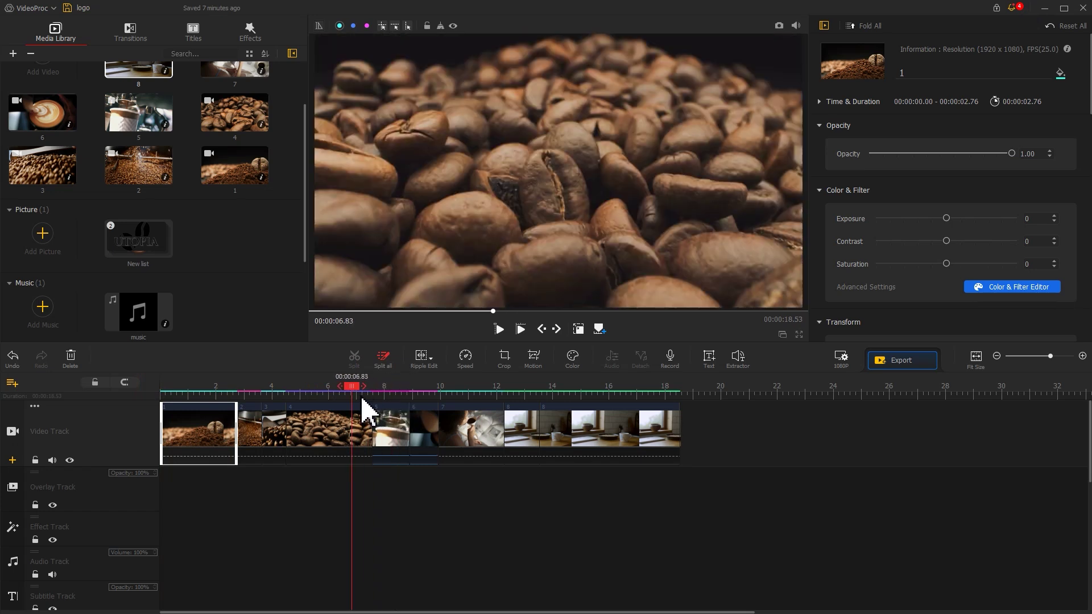
{"action": "left_click", "coordinate": [346, 437]}
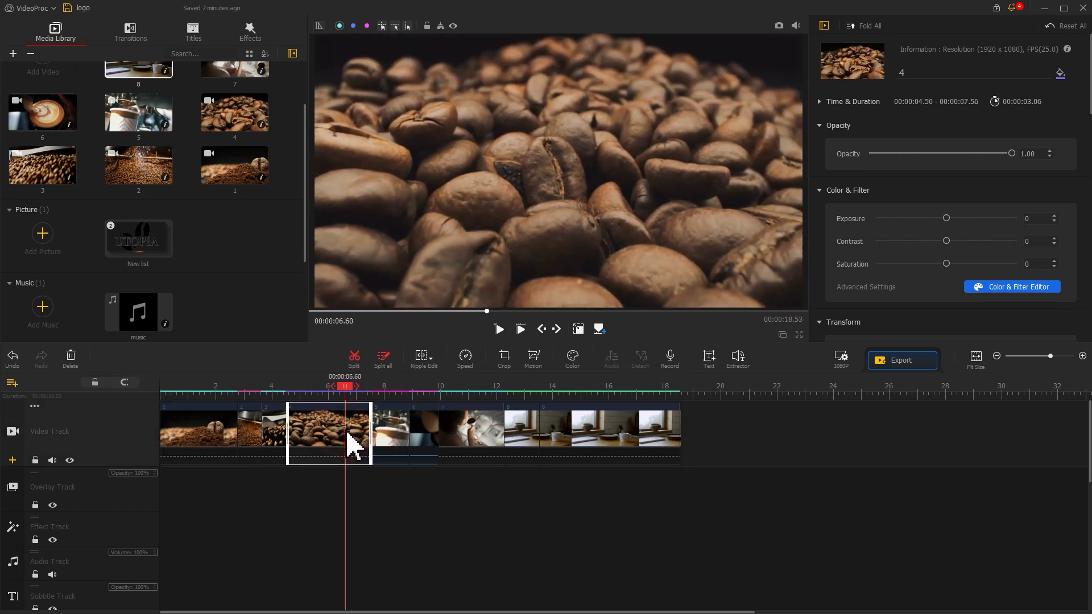
Grade clip 4: exposure and contrast 15, saturation 18, highlights 9, shadows -22, whites 19, blacks -11
{"action": "left_click", "coordinate": [573, 360]}
{"action": "left_click_drag", "start_coordinate": [533, 111], "coordinate": [690, 54]}
{"action": "left_click_drag", "start_coordinate": [860, 212], "coordinate": [866, 215]}
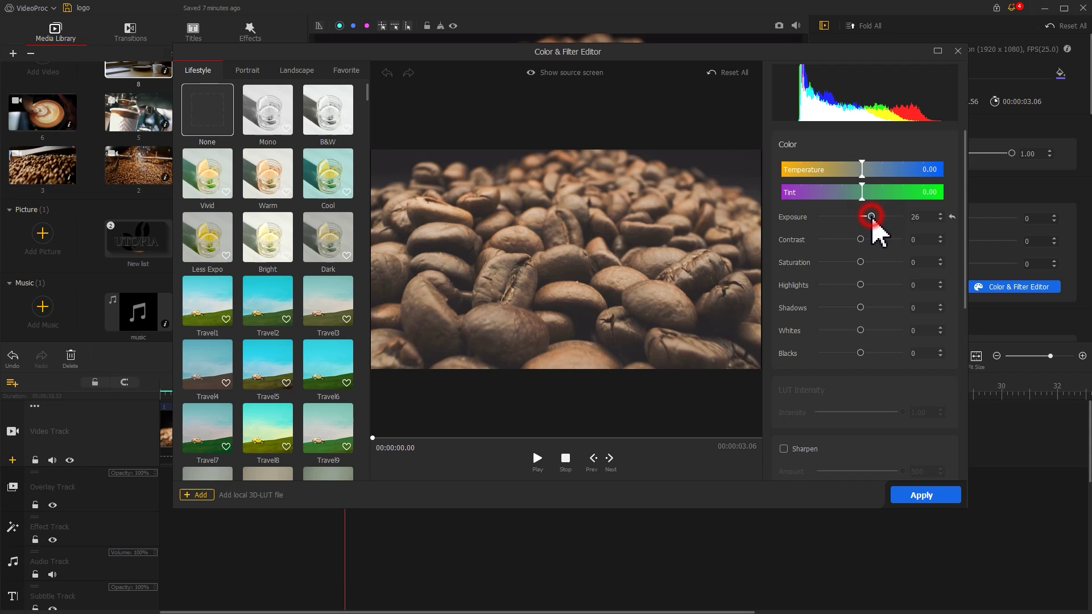
{"action": "left_click", "coordinate": [867, 240]}
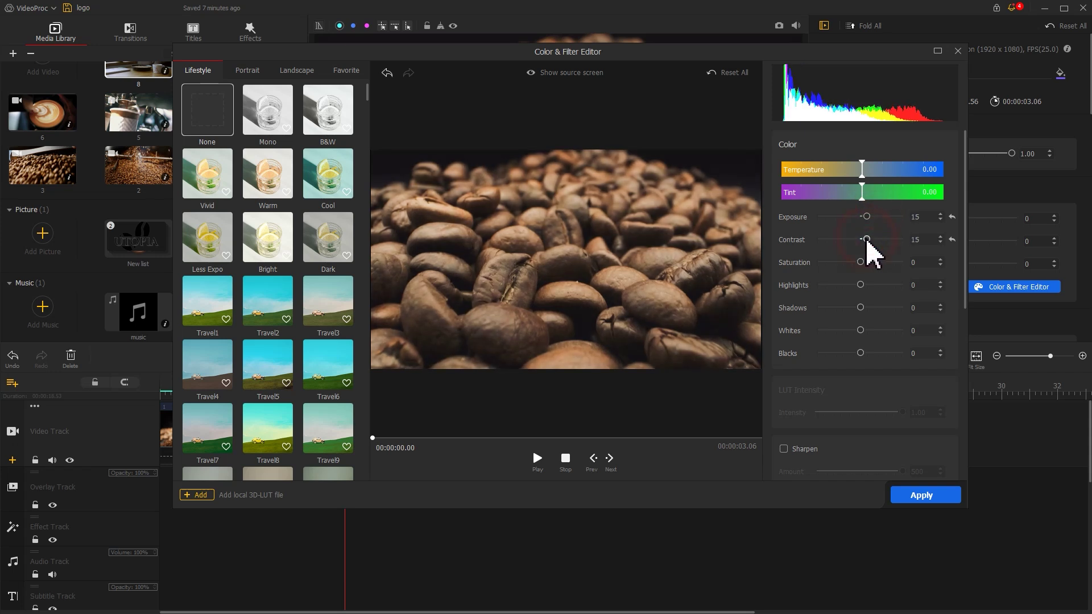
{"action": "left_click", "coordinate": [869, 261]}
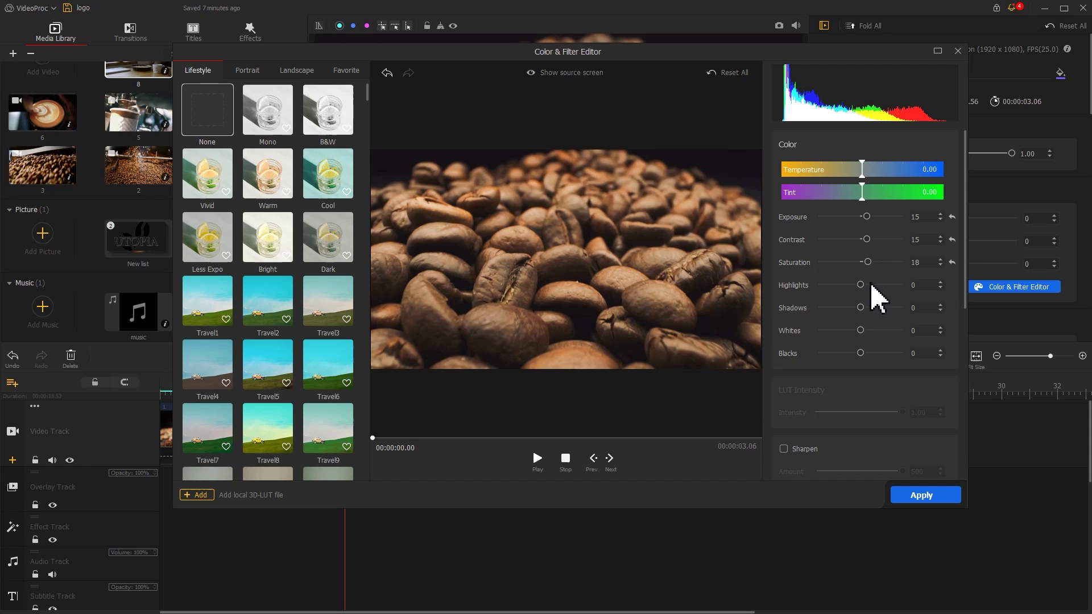
{"action": "left_click", "coordinate": [869, 285]}
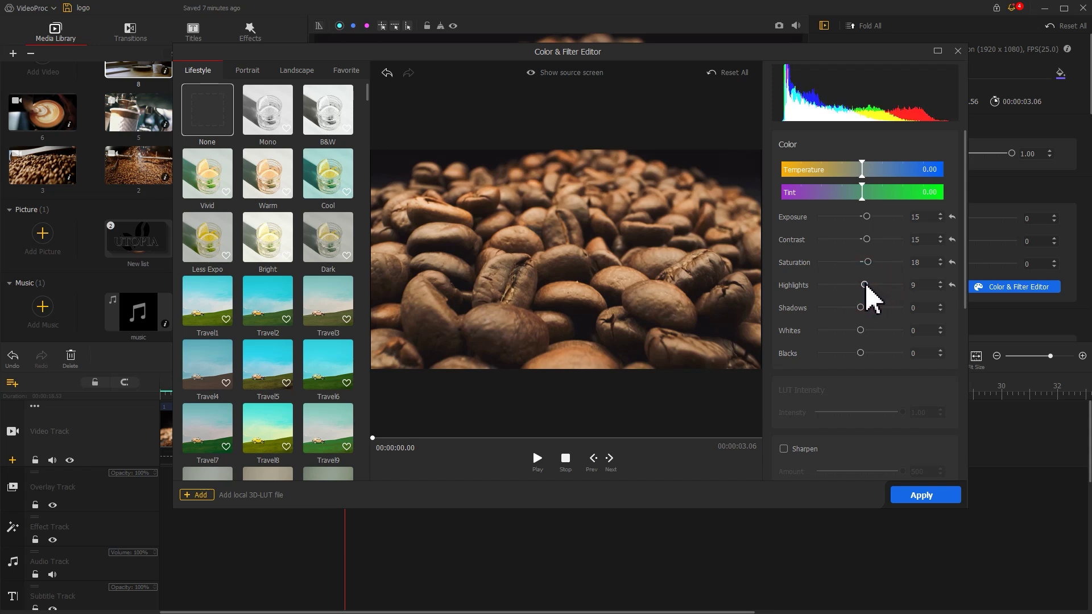
{"action": "left_click", "coordinate": [851, 308]}
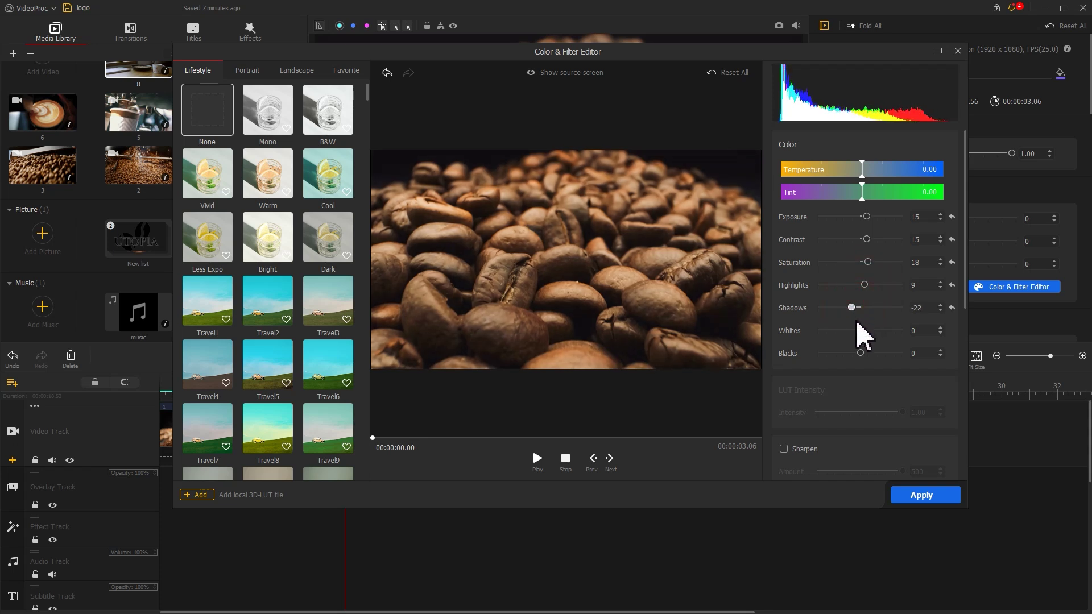
{"action": "left_click_drag", "start_coordinate": [863, 334], "coordinate": [858, 357]}
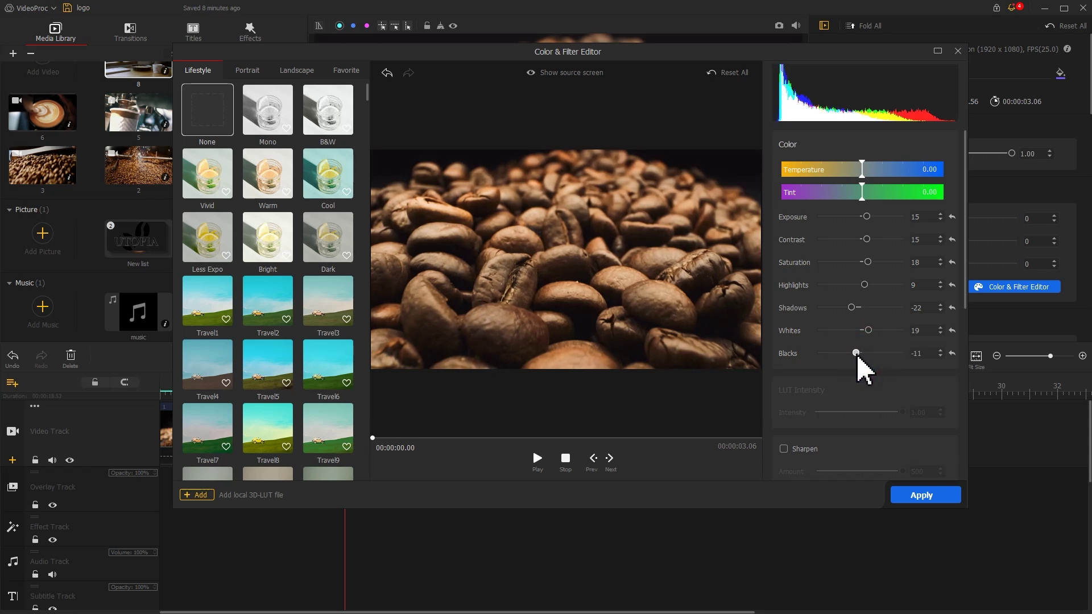
Apply the grade, then overlay logo2 on the bean clip at scale 0.15, X 0.510, 0.36 s fade-out
{"action": "left_click", "coordinate": [932, 495]}
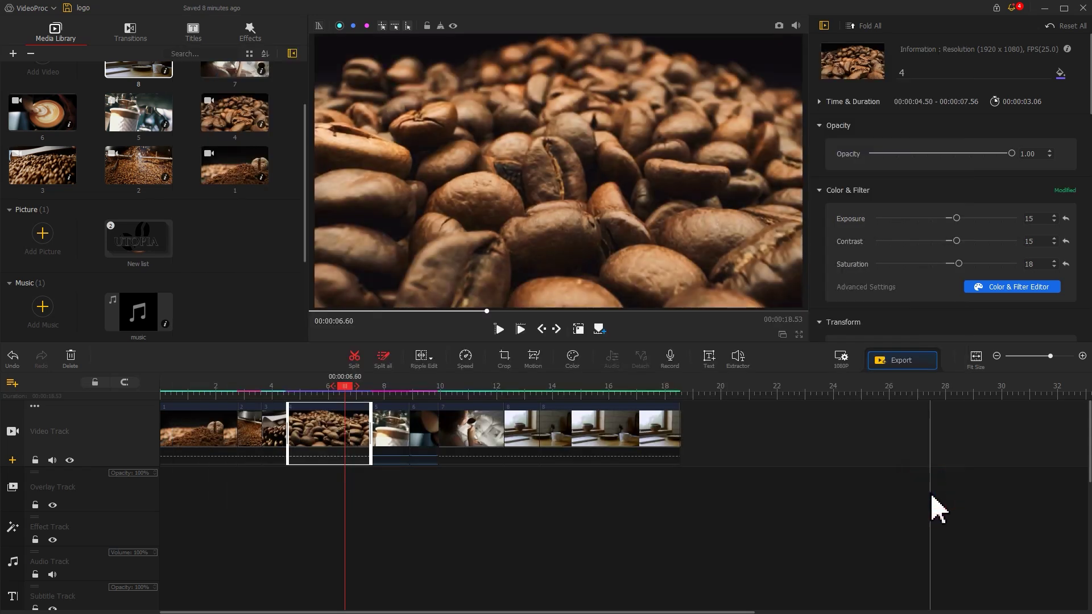
{"action": "double_click", "coordinate": [151, 255]}
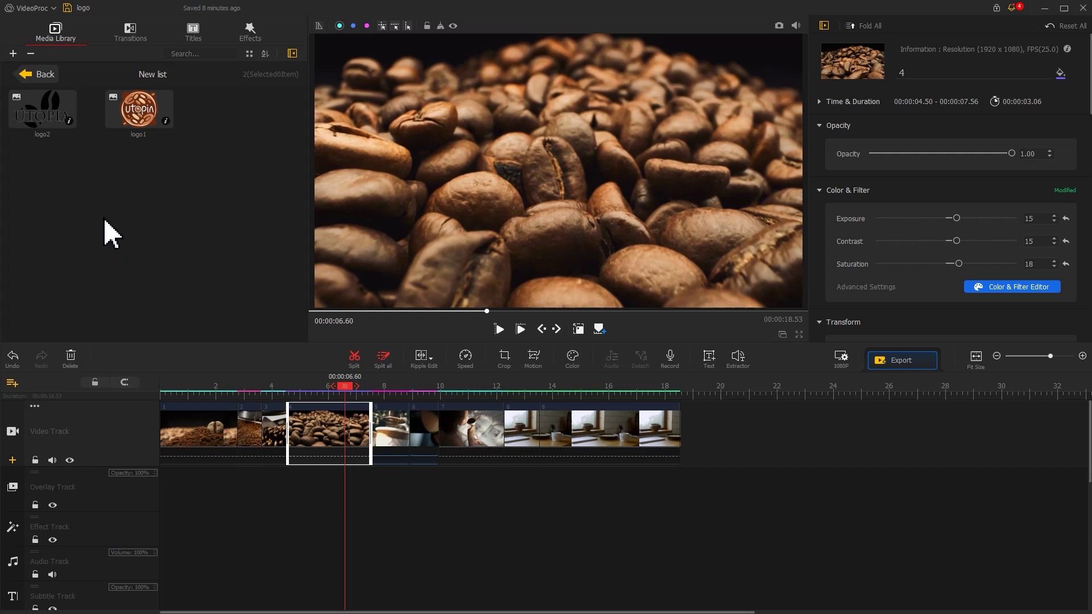
{"action": "left_click_drag", "start_coordinate": [43, 114], "coordinate": [302, 490]}
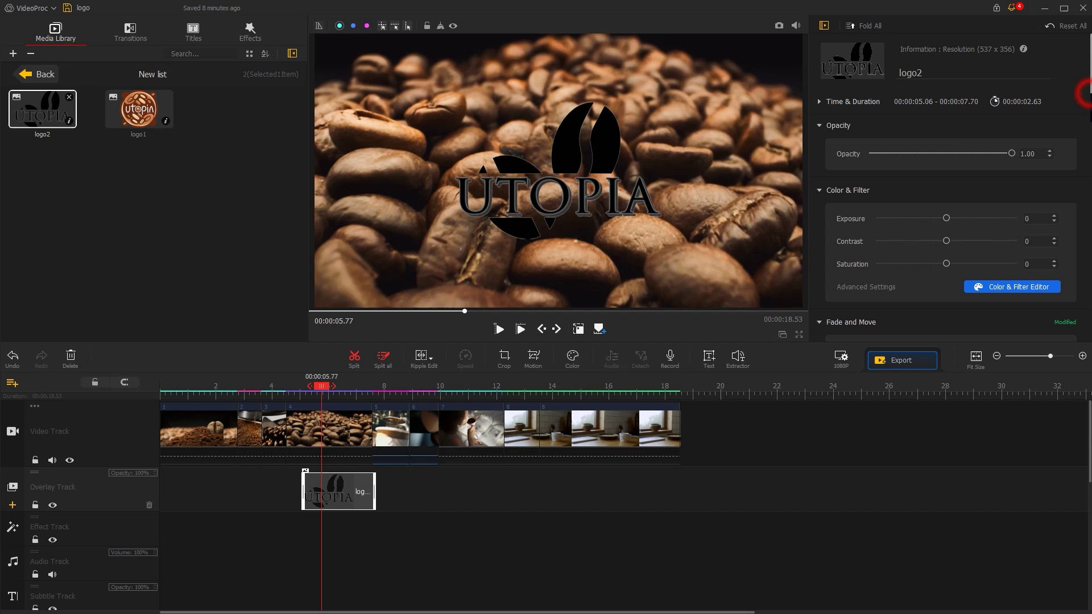
{"action": "left_click_drag", "start_coordinate": [1085, 92], "coordinate": [1088, 204]}
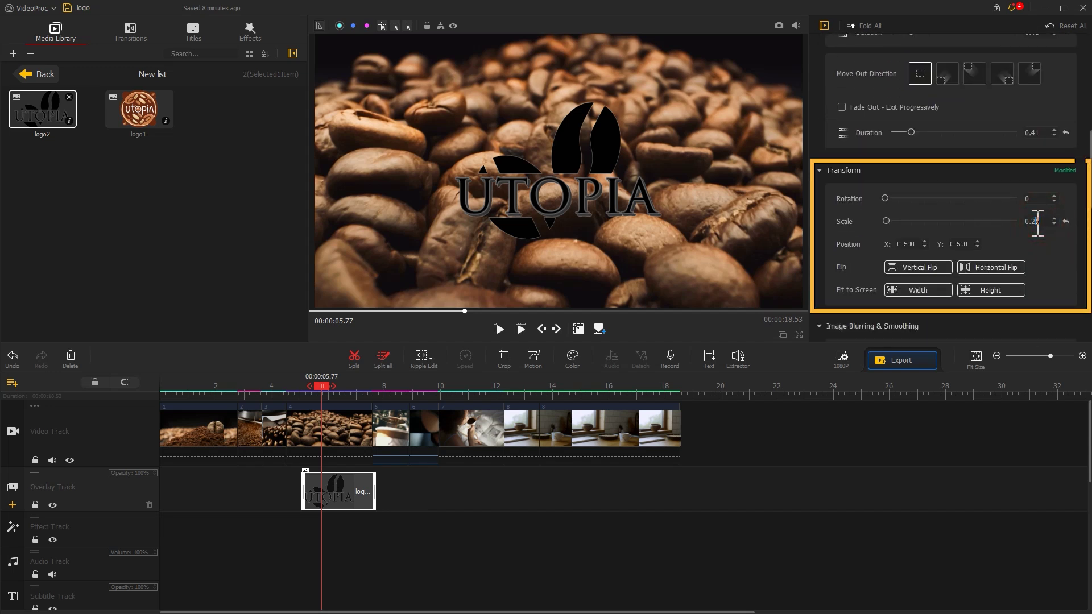
{"action": "type", "text": "15"}
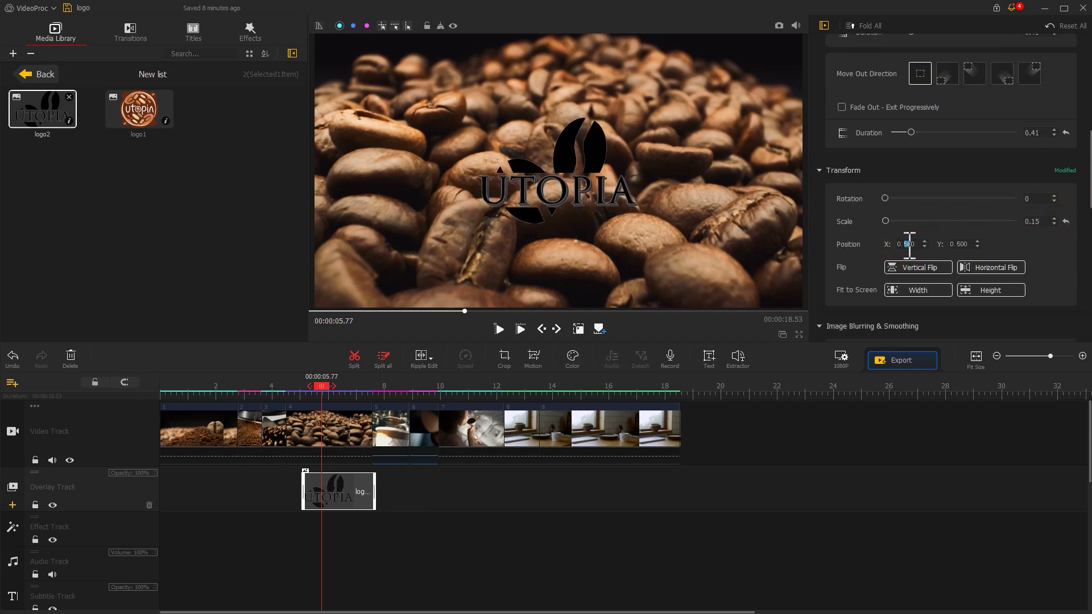
{"action": "type", "text": "51"}
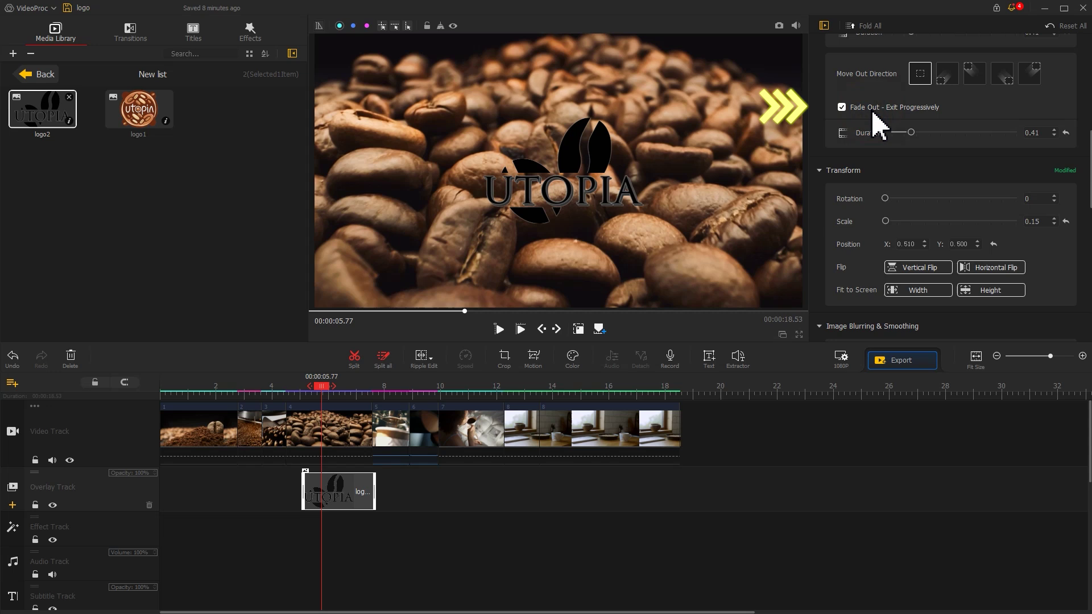
{"action": "left_click", "coordinate": [903, 134]}
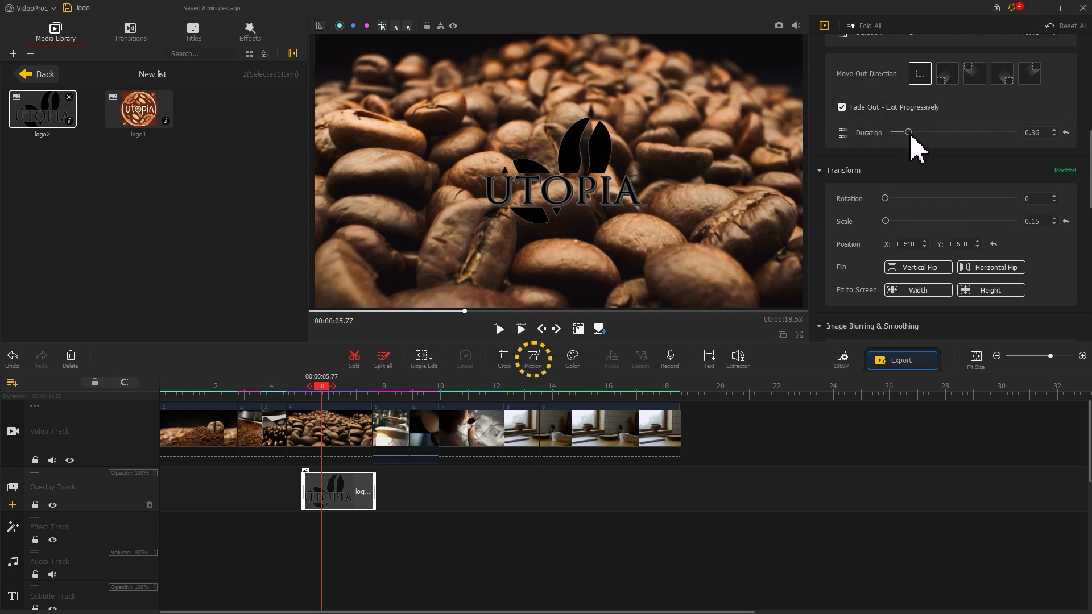
Add UTOPIA logo motion keyframes at 0 and 0.76 s, enlarging the frame to fill the canvas
{"action": "left_click", "coordinate": [535, 361]}
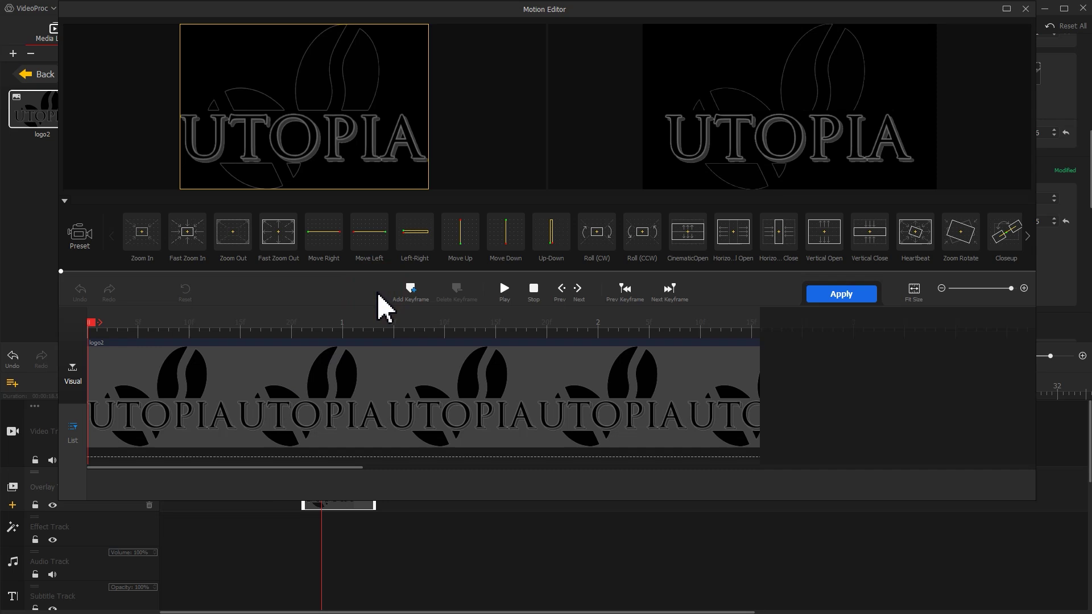
{"action": "left_click", "coordinate": [411, 290]}
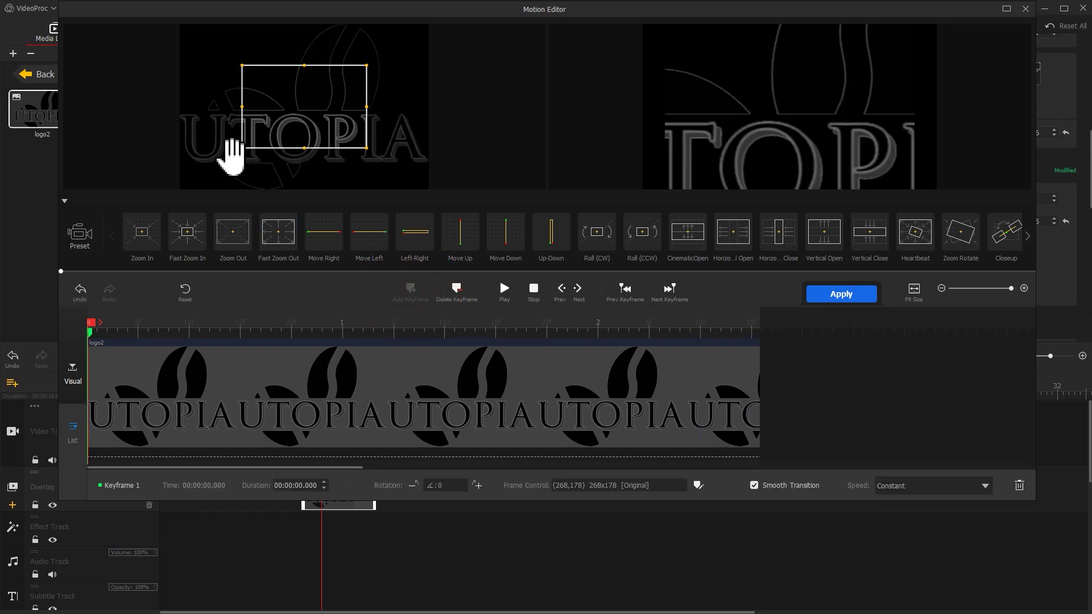
{"action": "left_click_drag", "start_coordinate": [244, 149], "coordinate": [191, 189]}
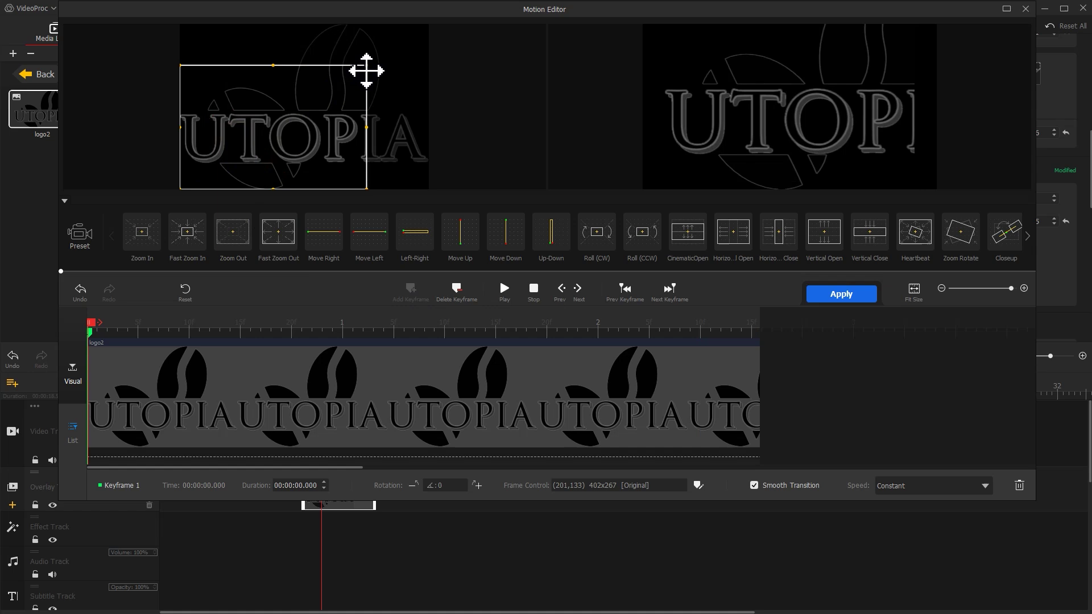
{"action": "left_click_drag", "start_coordinate": [366, 71], "coordinate": [426, 43]}
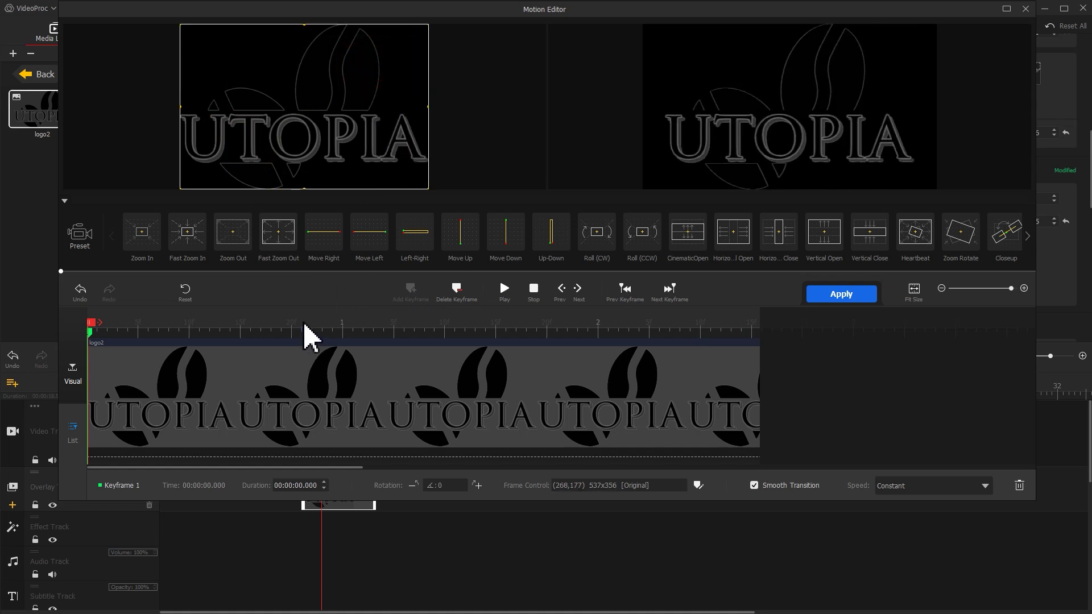
{"action": "left_click", "coordinate": [280, 329]}
{"action": "left_click", "coordinate": [412, 297]}
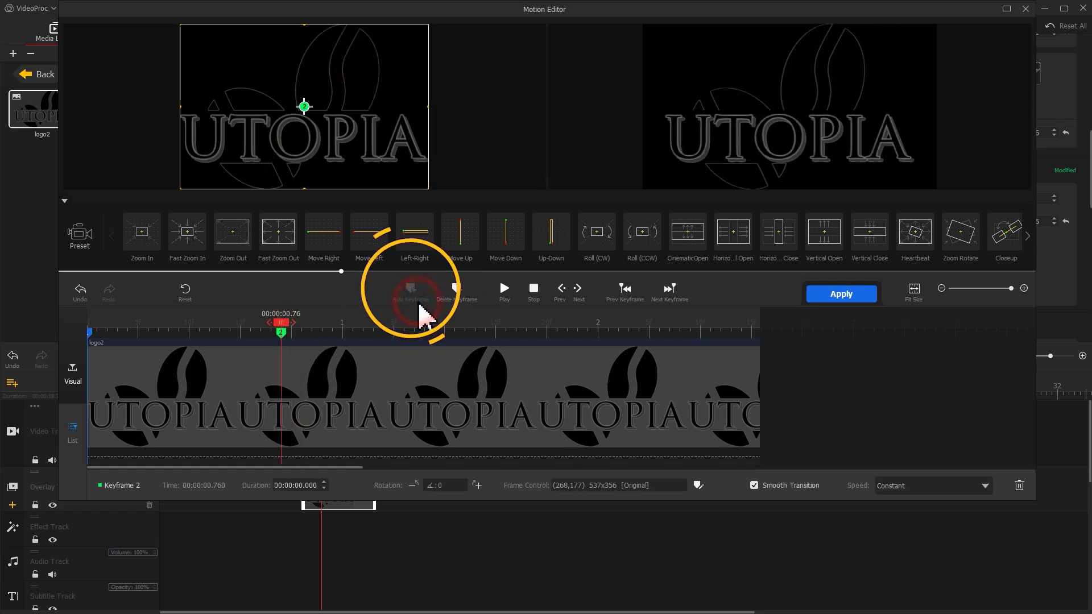
Ease the motion with Smooth Speed Down 1, start the logo off-canvas right, and apply
{"action": "left_click", "coordinate": [935, 490]}
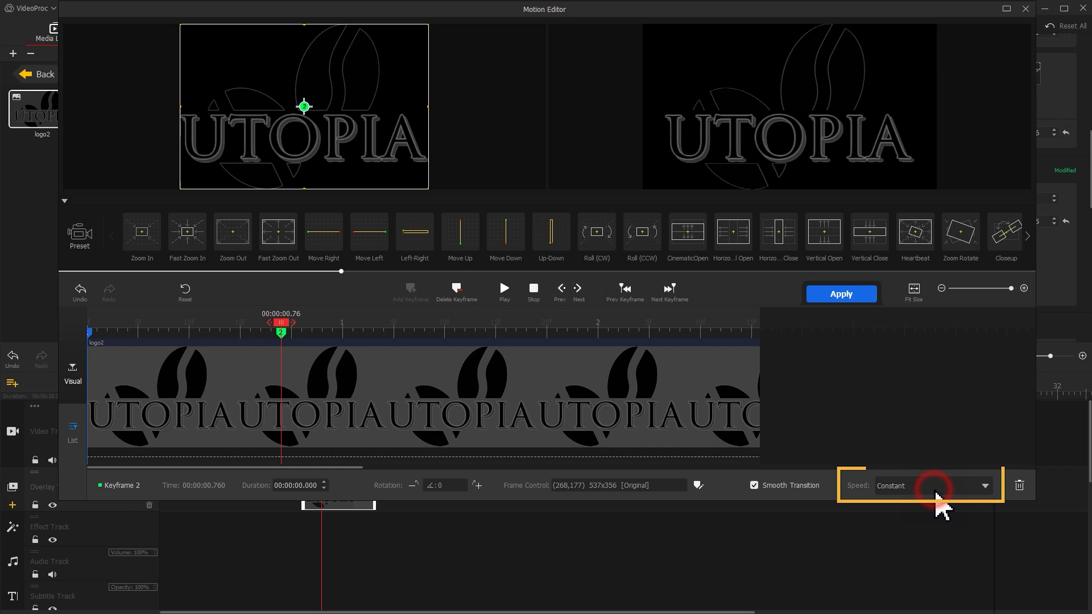
{"action": "left_click", "coordinate": [942, 577]}
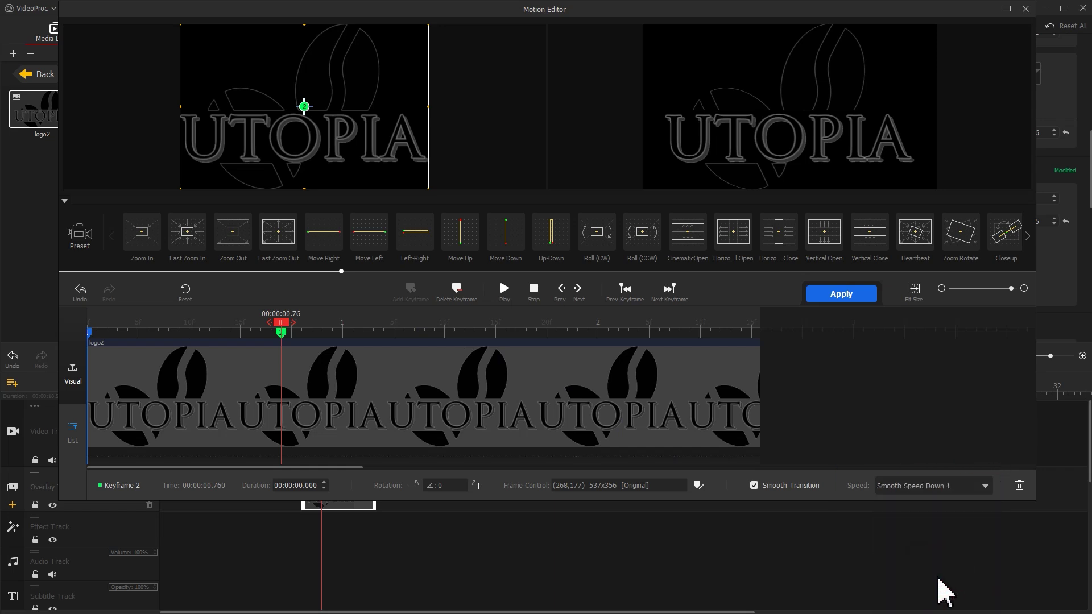
{"action": "left_click", "coordinate": [88, 332]}
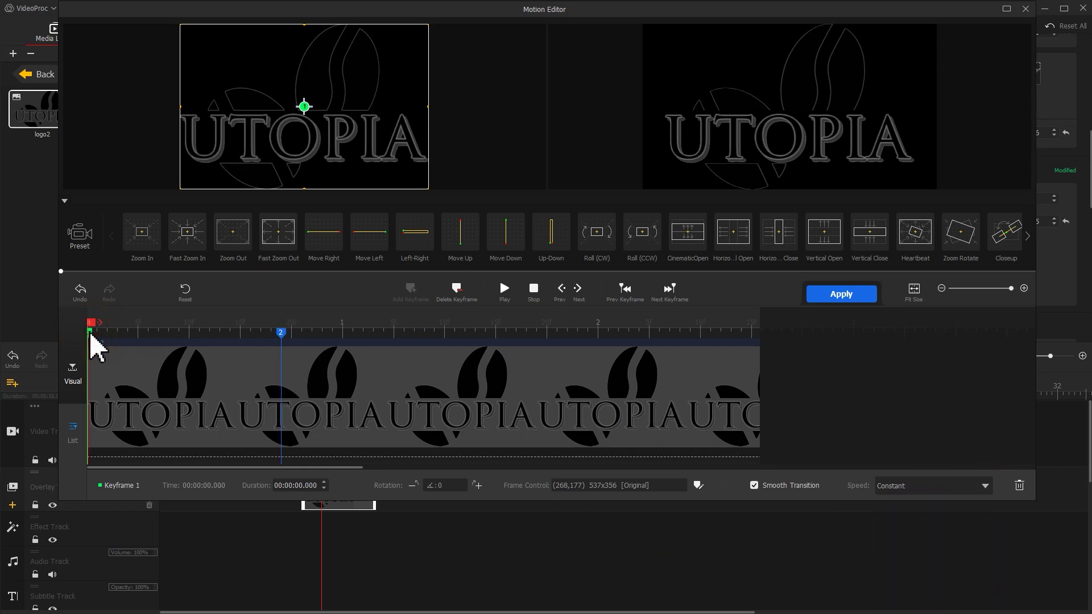
{"action": "left_click_drag", "start_coordinate": [268, 152], "coordinate": [523, 149]}
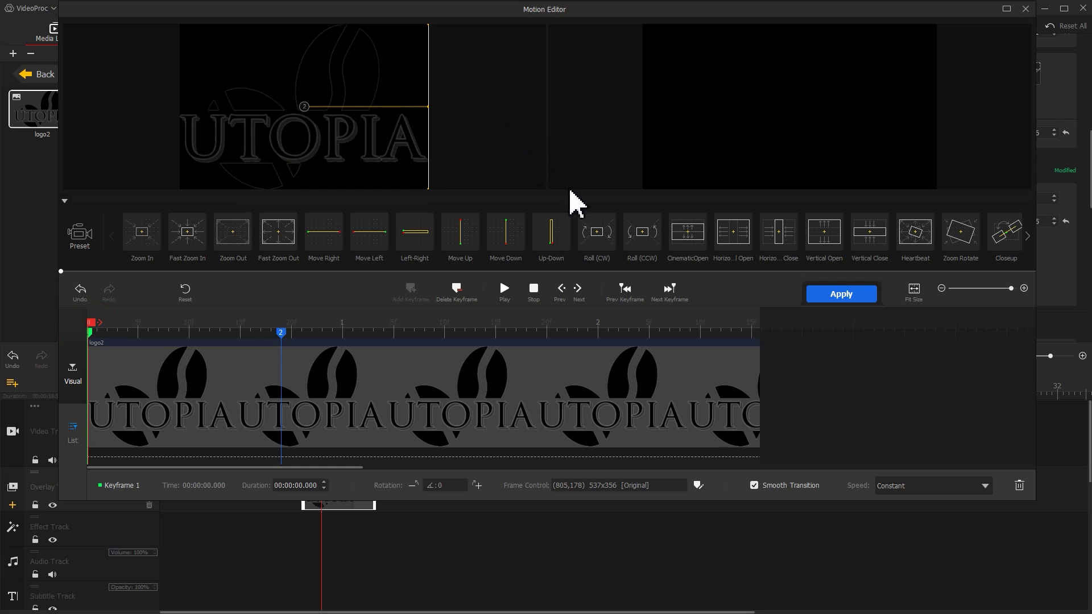
{"action": "left_click", "coordinate": [858, 299]}
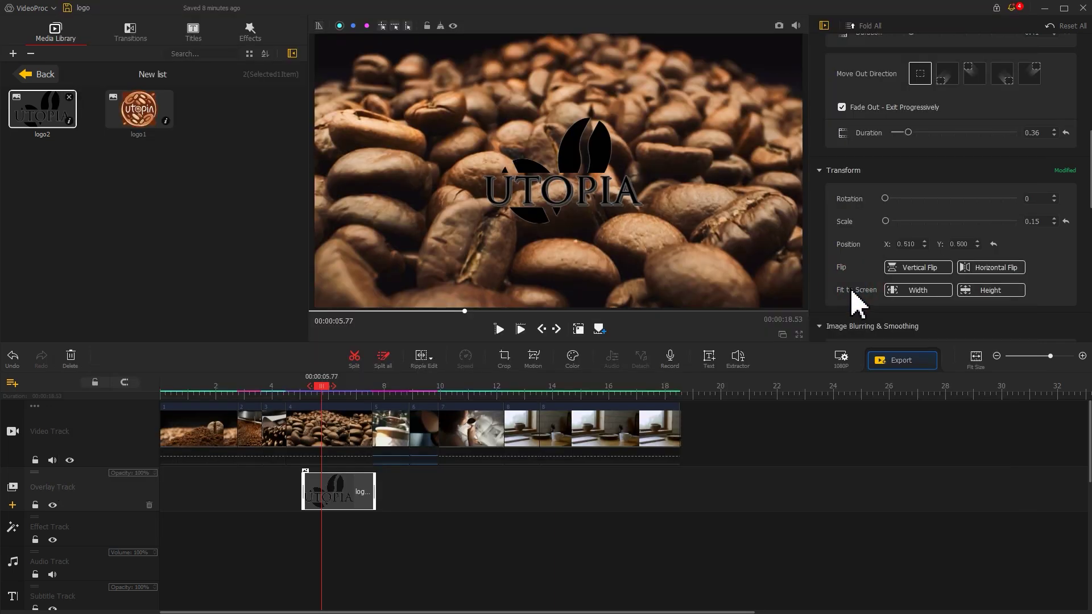
{"action": "left_click", "coordinate": [259, 35]}
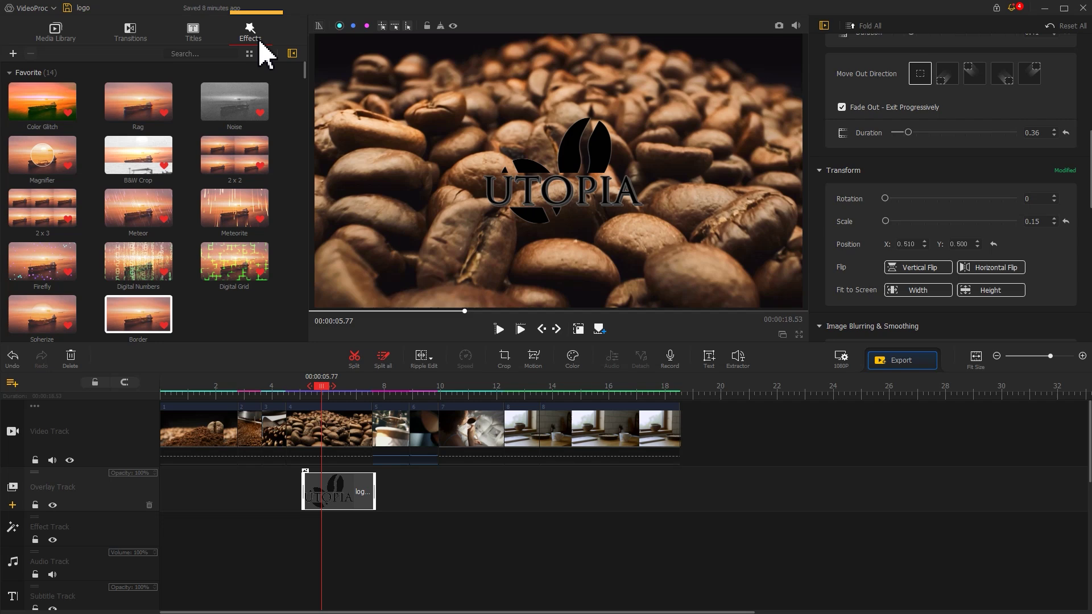
Place a 2.49 s B&W Crop effect at 5.06–7.56 s, scoped to clip 4 instead of Canvas
{"action": "left_click_drag", "start_coordinate": [134, 164], "coordinate": [317, 517]}
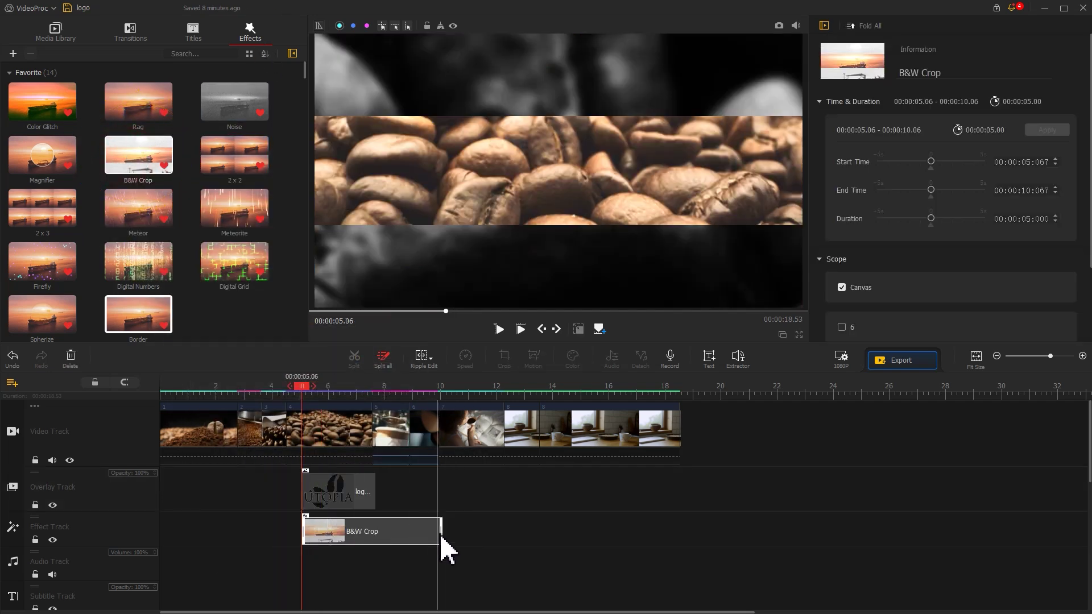
{"action": "left_click_drag", "start_coordinate": [441, 531], "coordinate": [367, 531]}
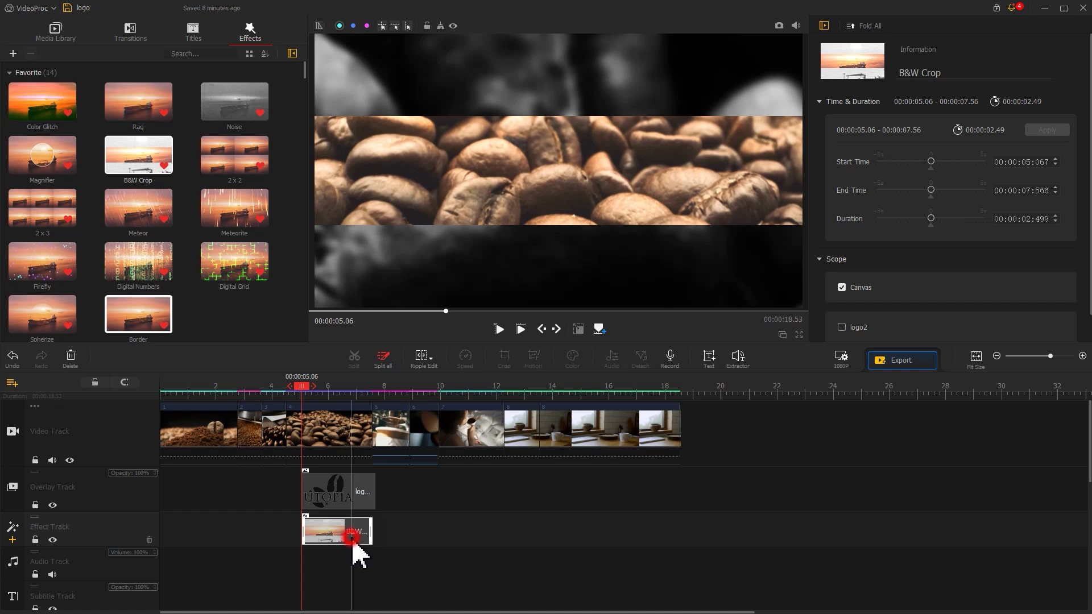
{"action": "left_click", "coordinate": [358, 537]}
{"action": "scroll", "coordinate": [1089, 114], "scroll_direction": "down", "scroll_amount": 1}
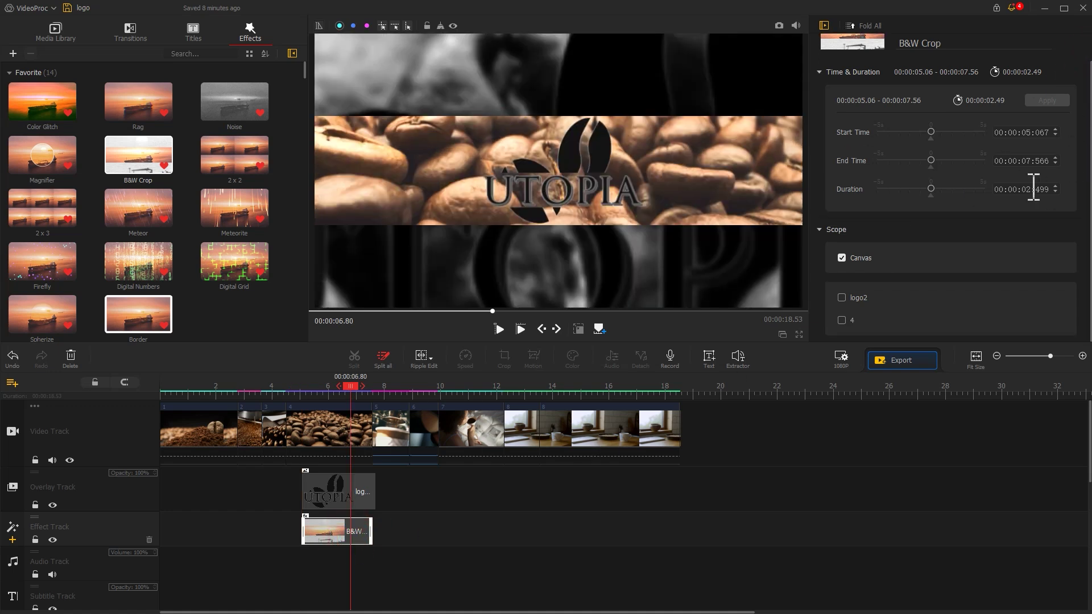
{"action": "left_click", "coordinate": [865, 258]}
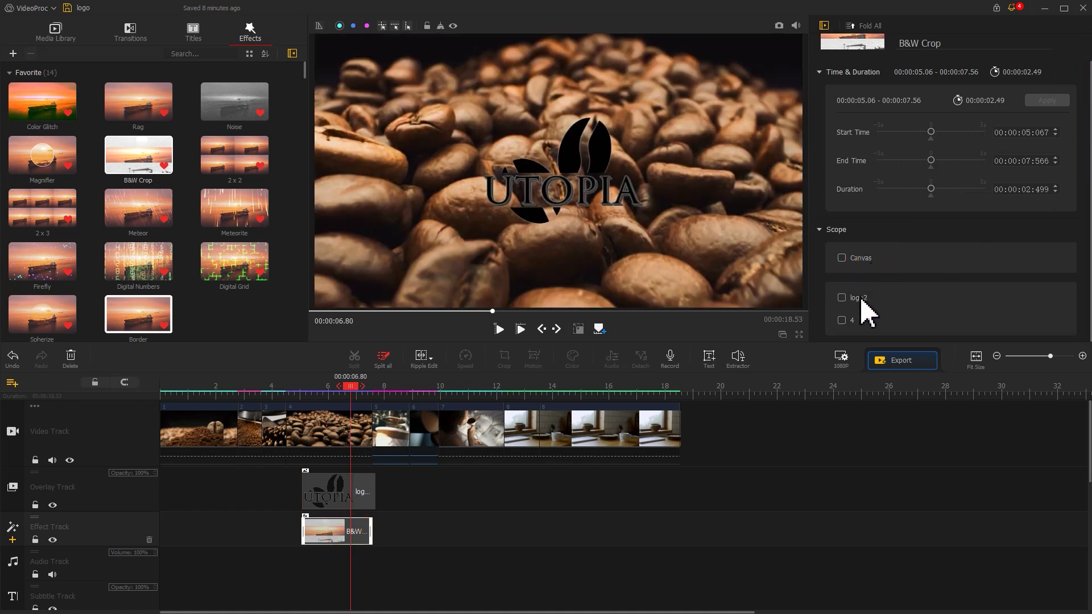
{"action": "left_click", "coordinate": [843, 320]}
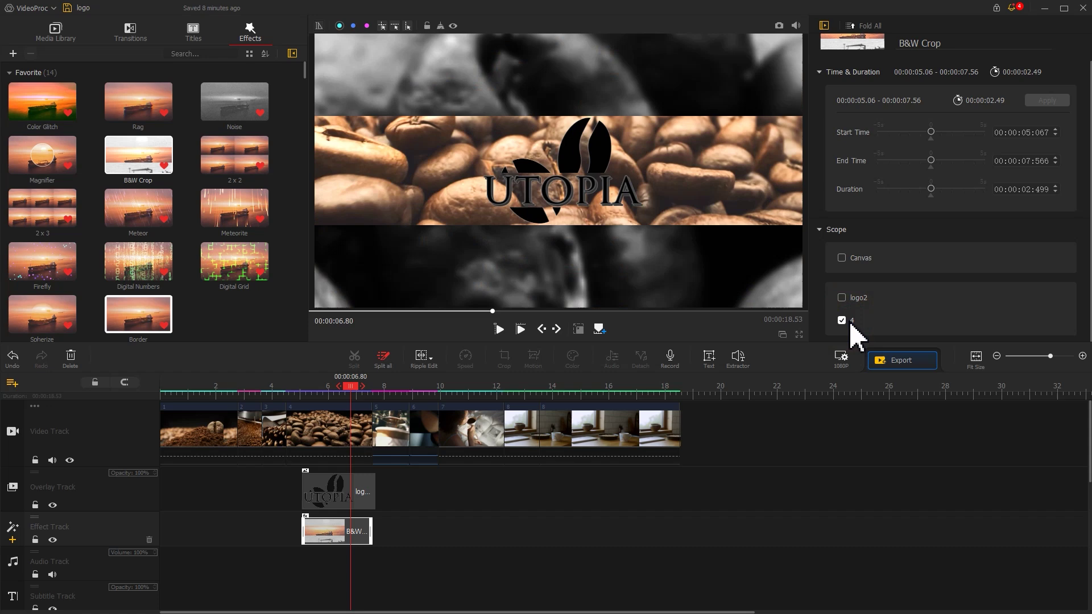
{"action": "left_click", "coordinate": [66, 42]}
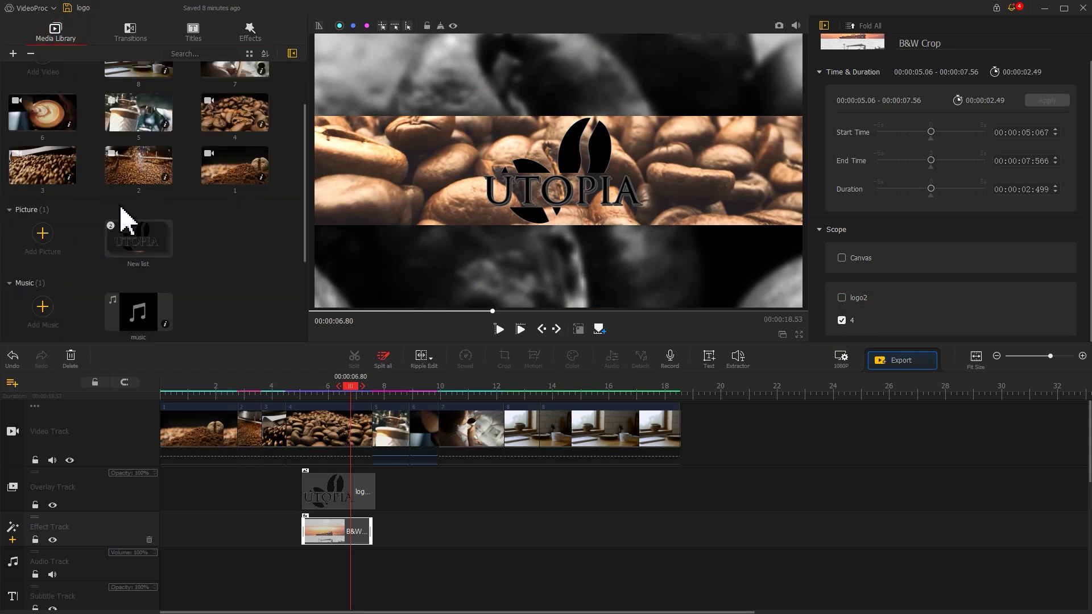
Overlay logo1 at 13.53 s, nudge it slightly right, and make it fade in
{"action": "double_click", "coordinate": [139, 233]}
{"action": "left_click_drag", "start_coordinate": [142, 114], "coordinate": [679, 492]}
{"action": "type", "text": "1"}
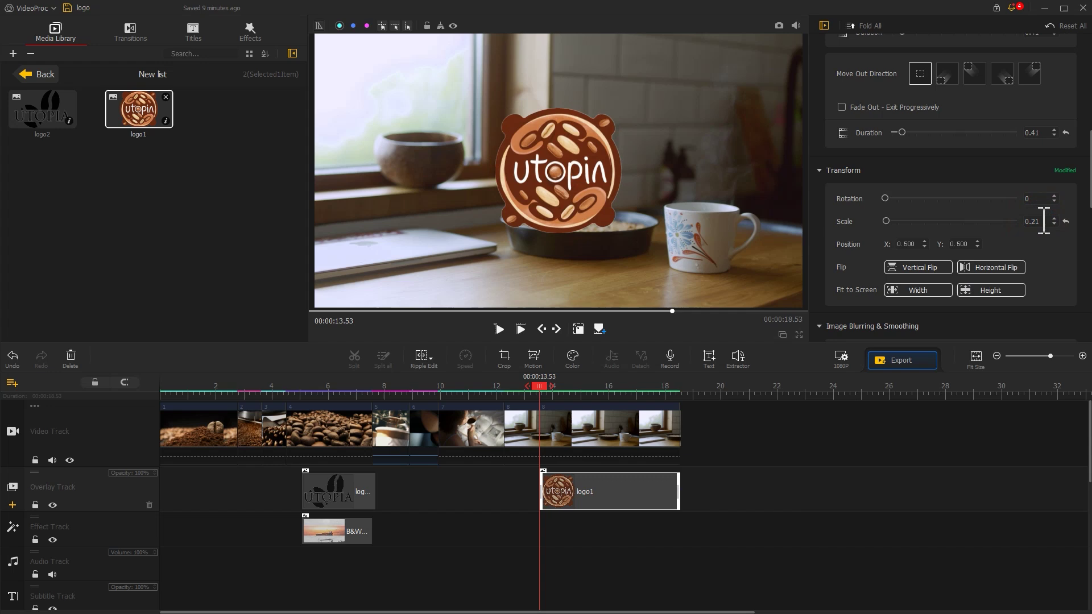
{"action": "left_click", "coordinate": [925, 241]}
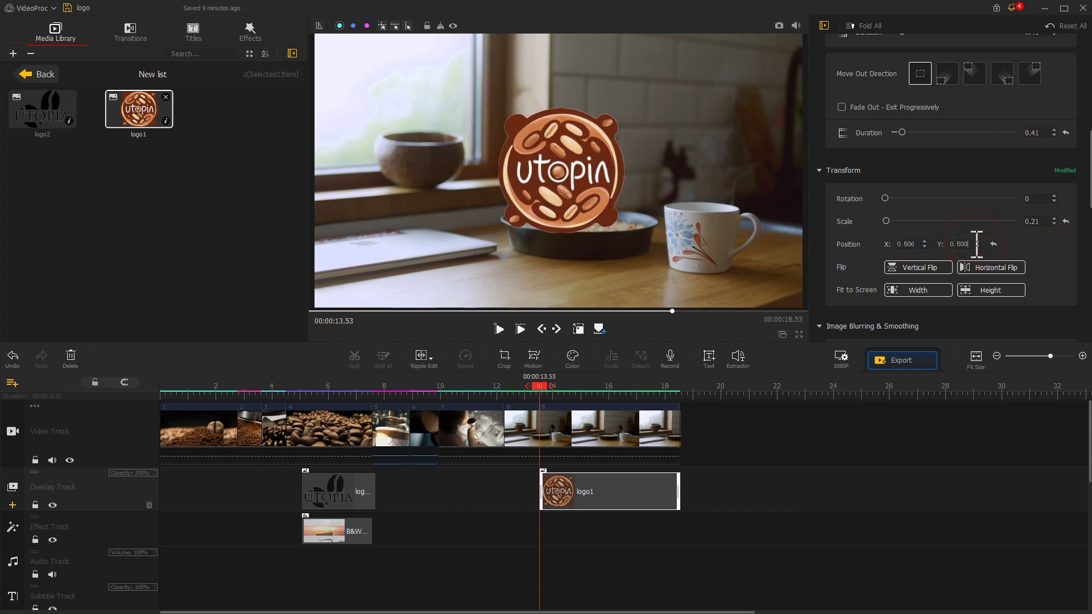
{"action": "type", "text": "653"}
{"action": "scroll", "coordinate": [890, 102], "scroll_direction": "up", "scroll_amount": 2}
{"action": "left_click", "coordinate": [878, 83]}
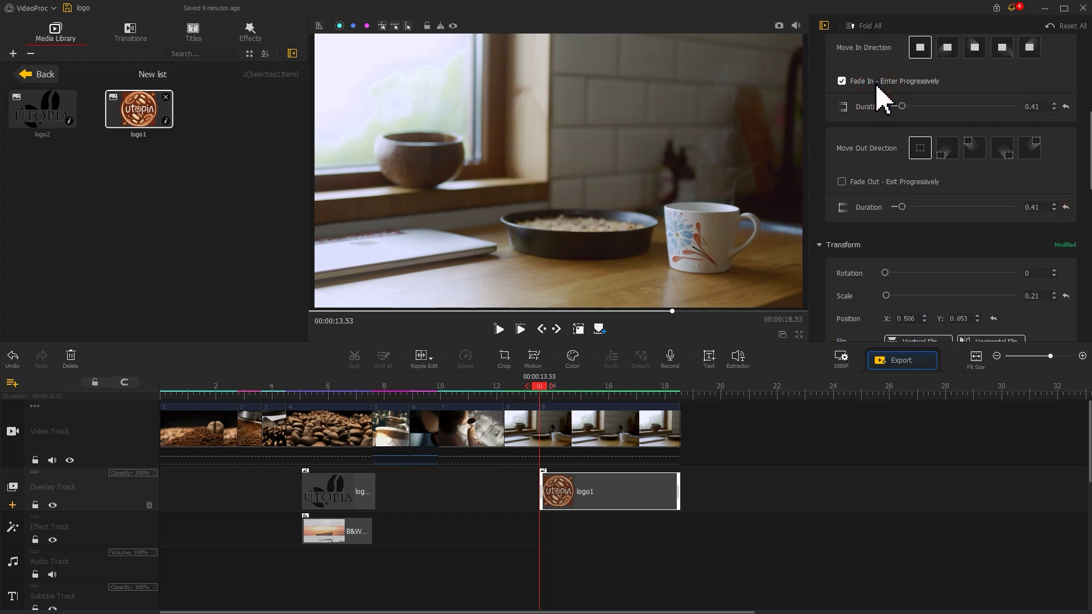
Enable image denoising on end clip 8 with Deviation 5.9 and Edge Threshold 2.0
{"action": "left_click", "coordinate": [625, 425]}
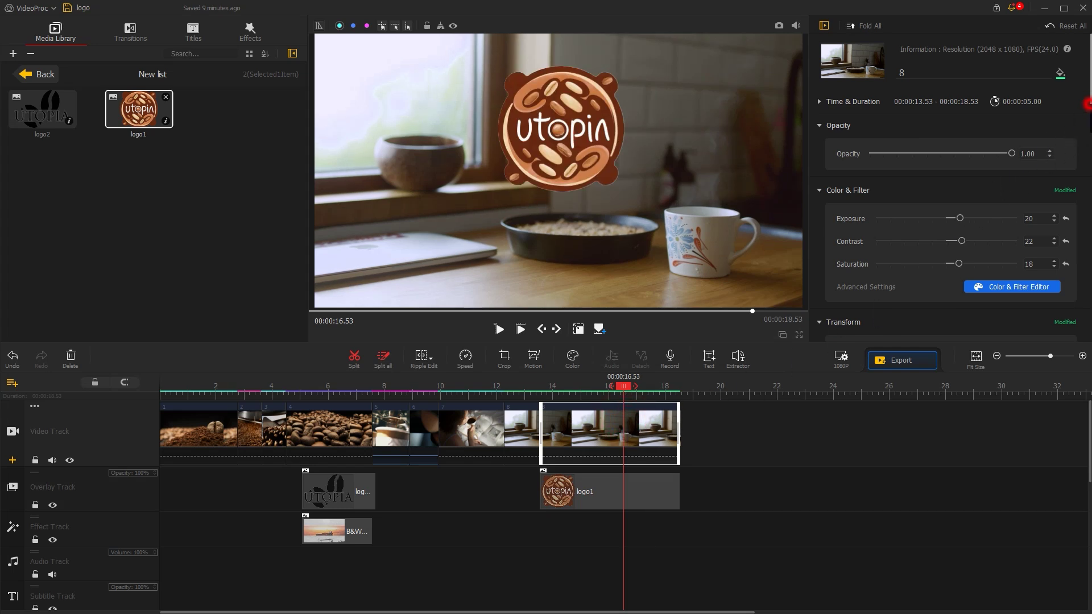
{"action": "scroll", "coordinate": [1065, 276], "scroll_direction": "down", "scroll_amount": 10}
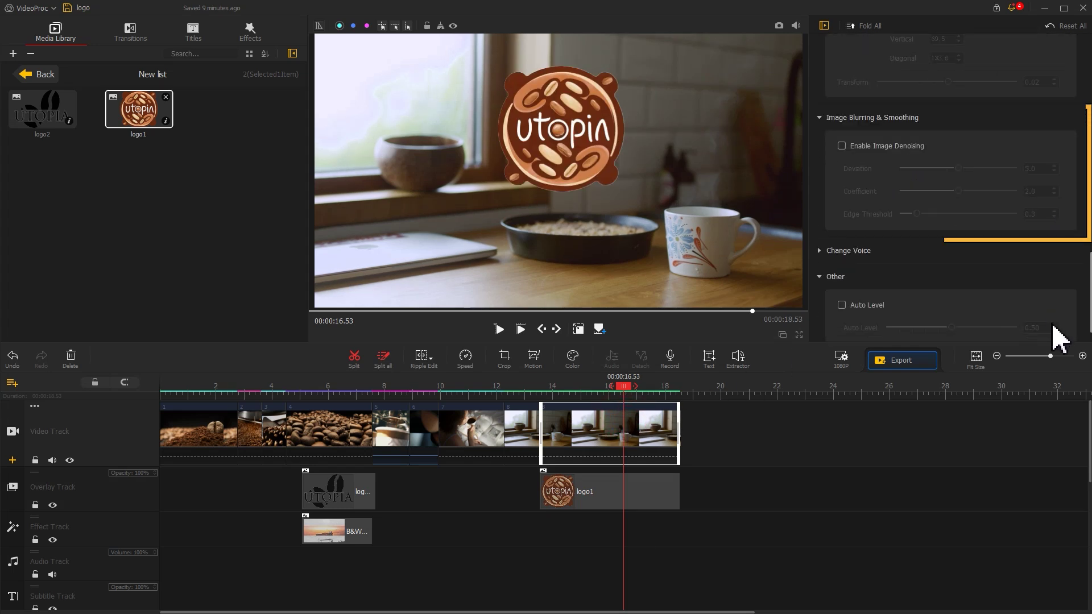
{"action": "left_click", "coordinate": [893, 146]}
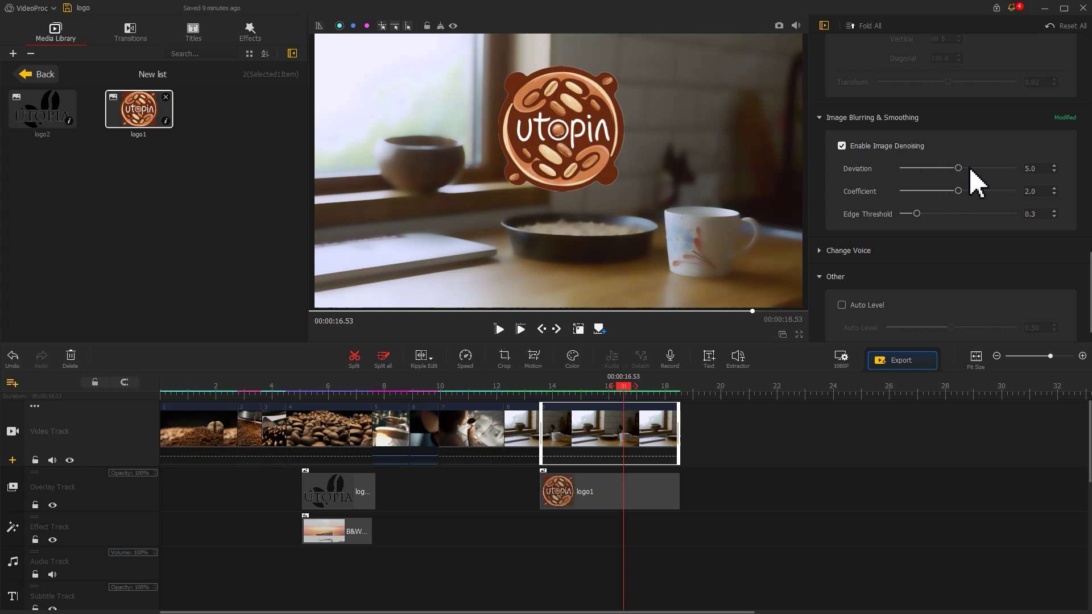
{"action": "left_click", "coordinate": [959, 214]}
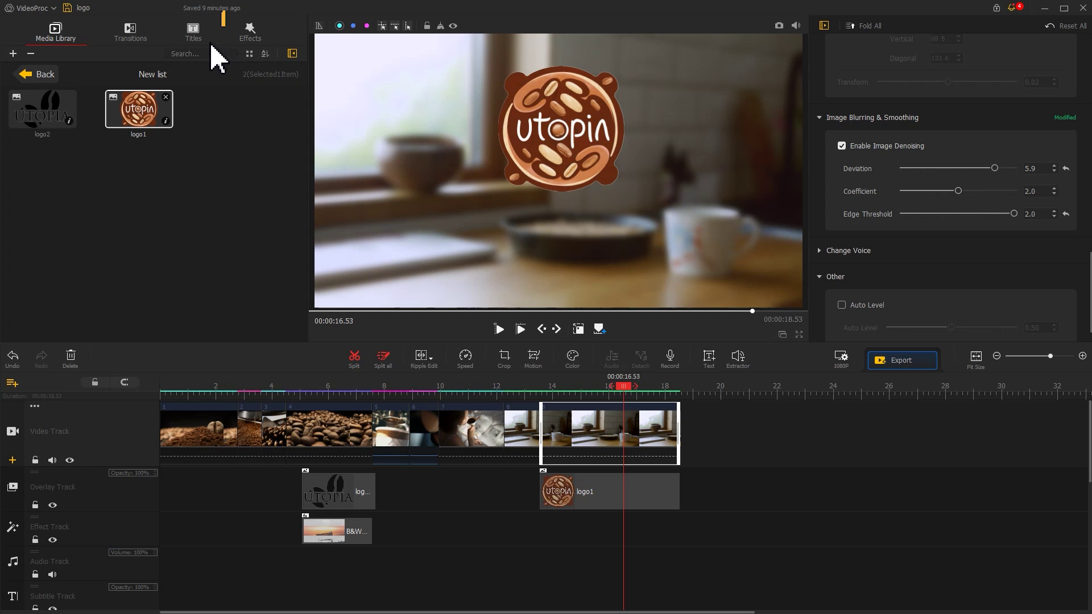
Place Title 6 over the final clip and paste in 'Accompany Your Every Moment of Life'
{"action": "left_click", "coordinate": [194, 33]}
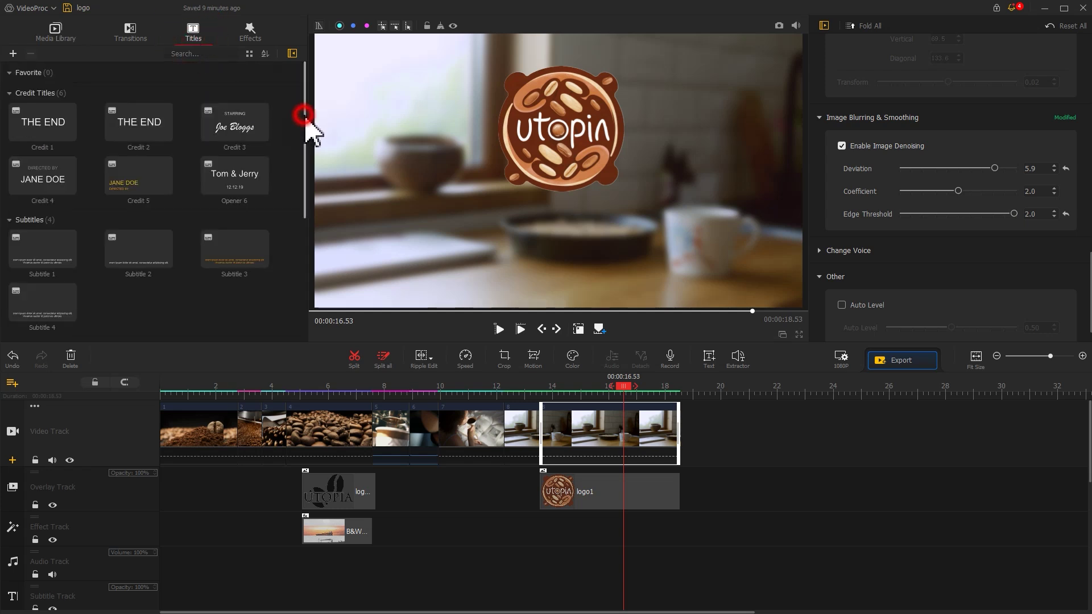
{"action": "left_click_drag", "start_coordinate": [305, 117], "coordinate": [301, 275]}
{"action": "left_click_drag", "start_coordinate": [268, 313], "coordinate": [680, 555]}
{"action": "left_click", "coordinate": [632, 549]}
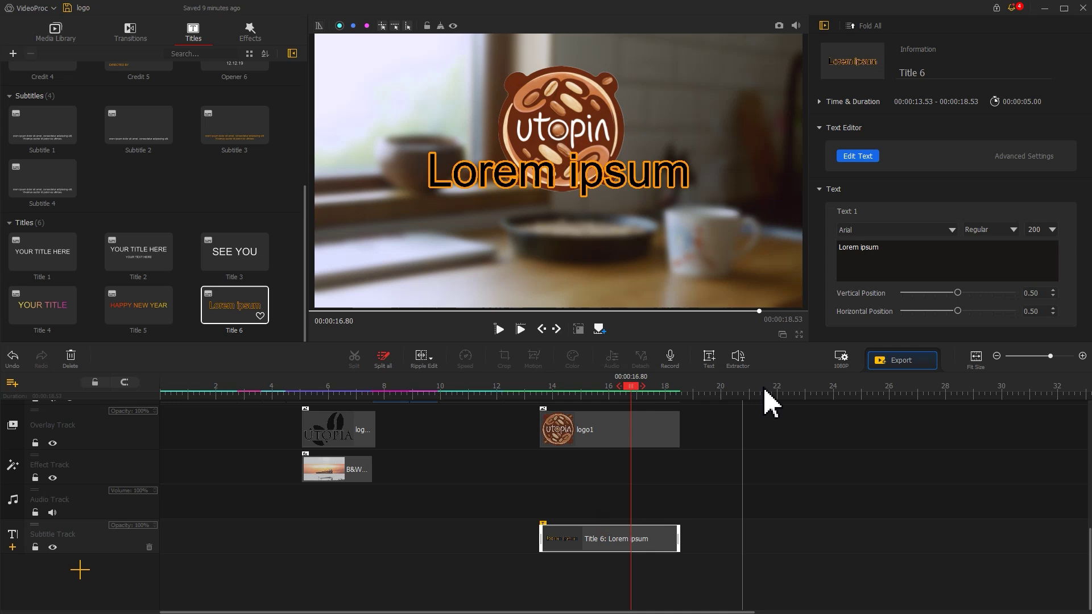
{"action": "type", "text": "Accompany Your Every Moment of Life"}
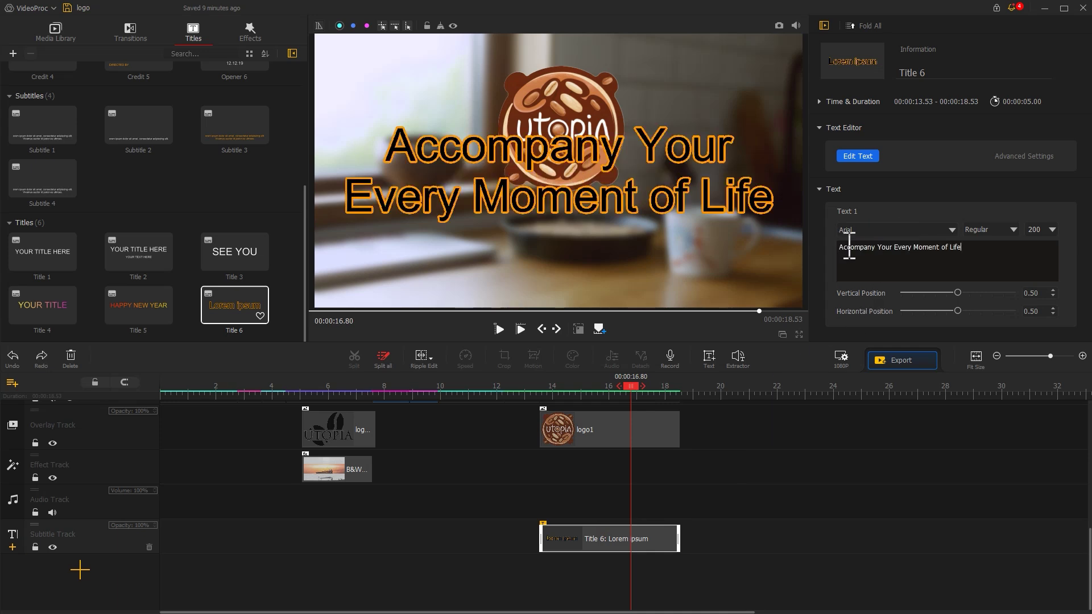
Set the tagline to Edwardian Script ITC, size 130, vertical position 0.28 below the logo
{"action": "left_click", "coordinate": [904, 230]}
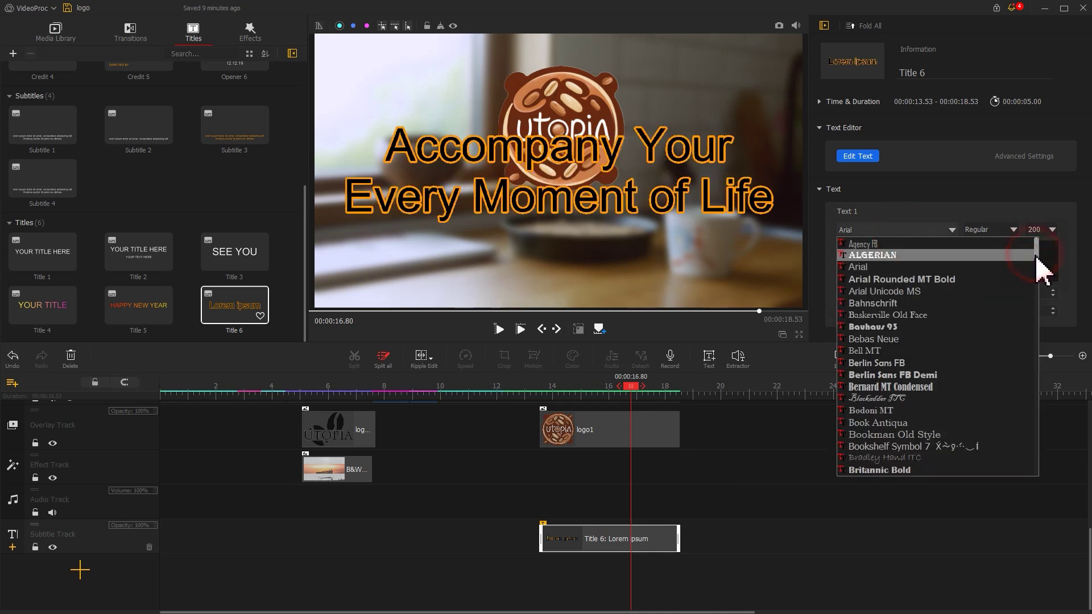
{"action": "left_click_drag", "start_coordinate": [1038, 267], "coordinate": [1041, 312]}
{"action": "left_click", "coordinate": [988, 313]}
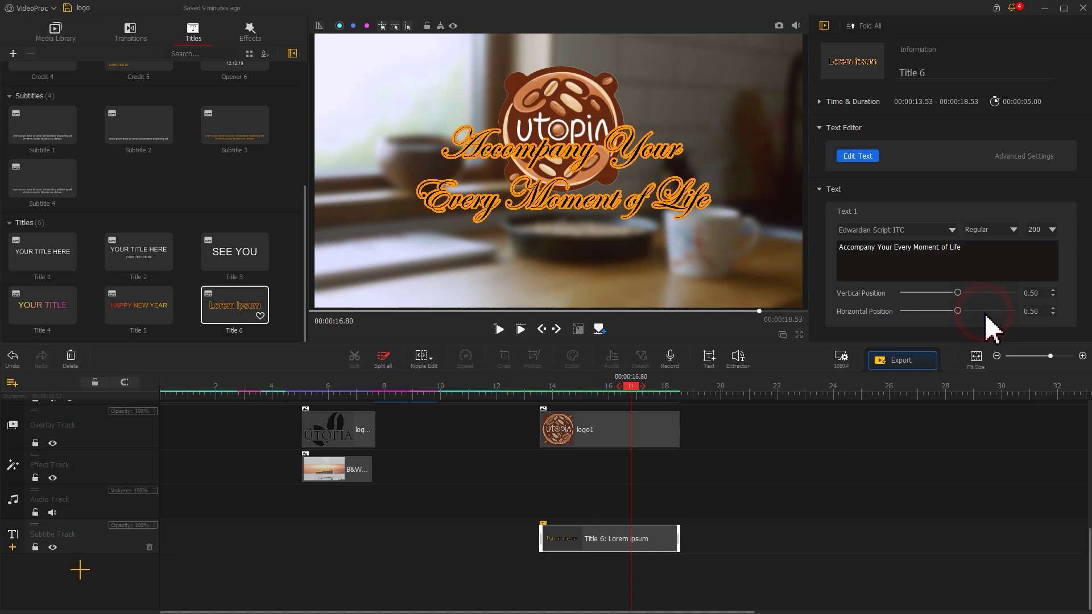
{"action": "type", "text": "130"}
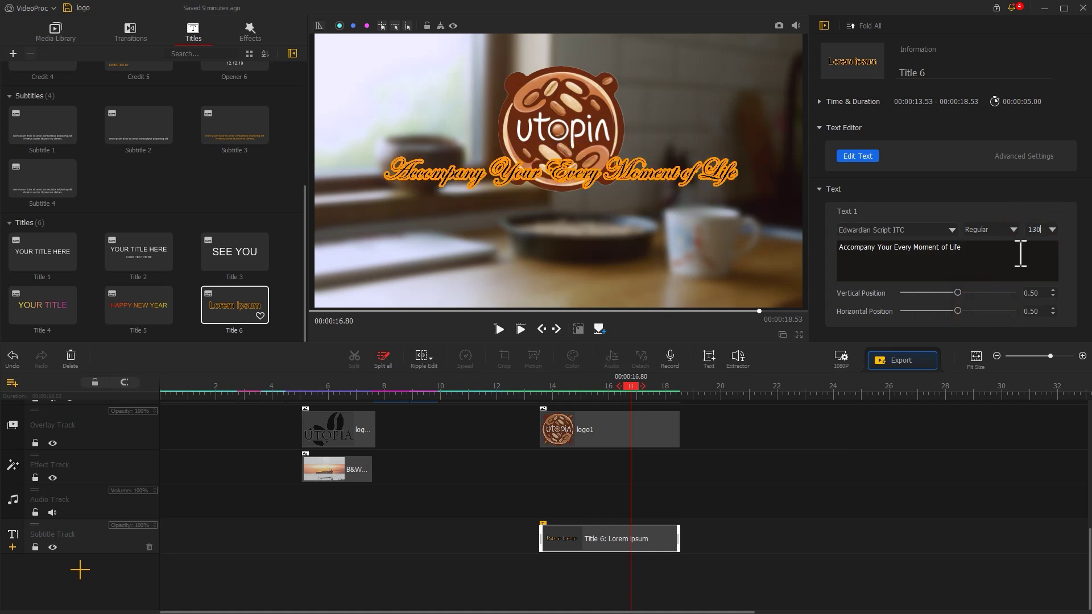
{"action": "left_click_drag", "start_coordinate": [942, 292], "coordinate": [934, 292]}
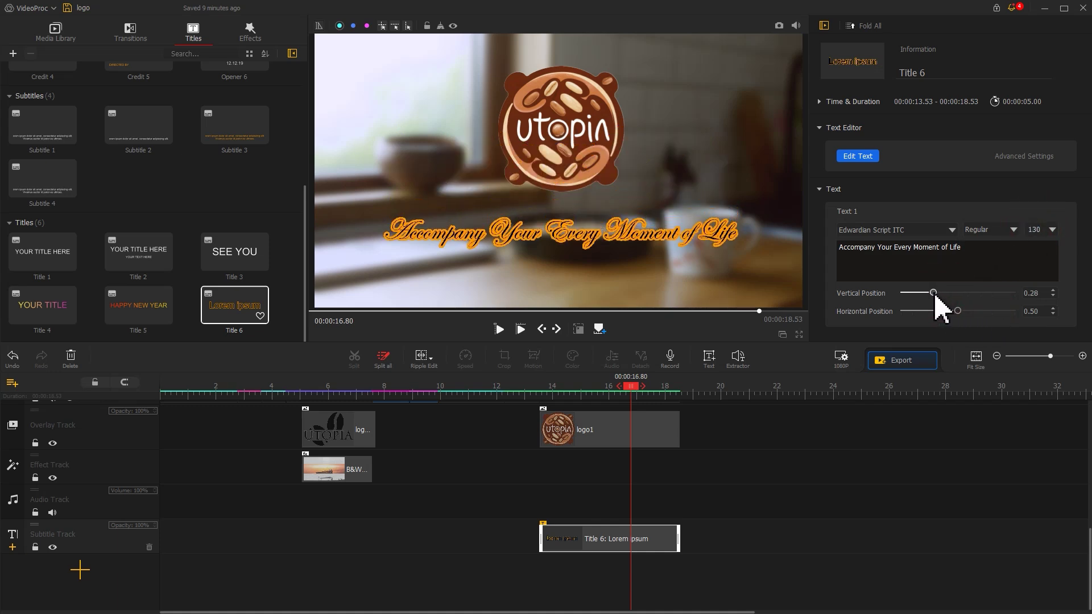
Give the tagline a white text border in the text editor
{"action": "left_click", "coordinate": [859, 157]}
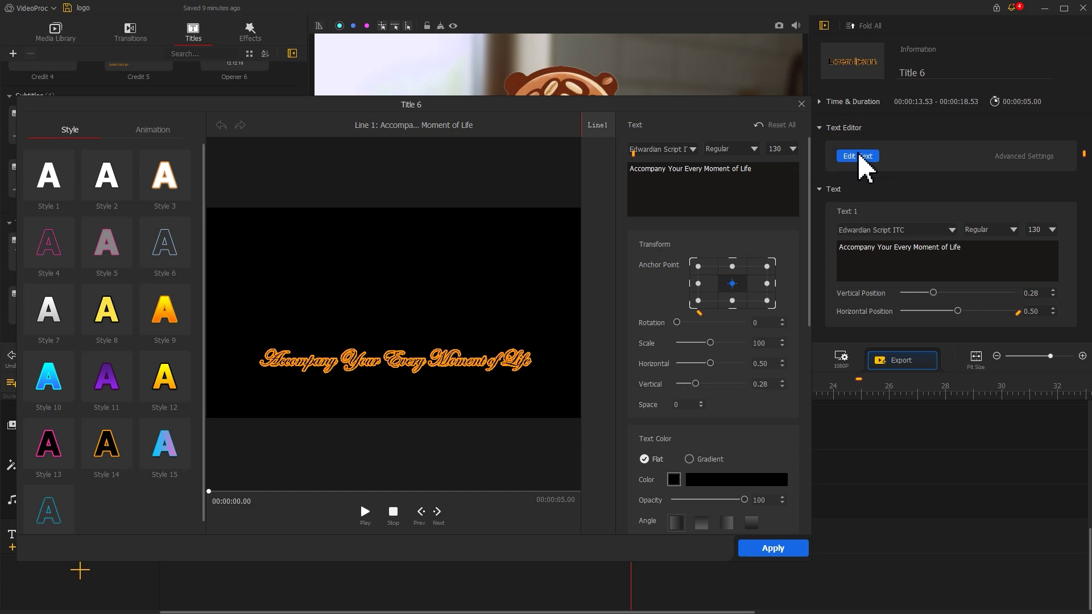
{"action": "left_click_drag", "start_coordinate": [717, 103], "coordinate": [859, 45]}
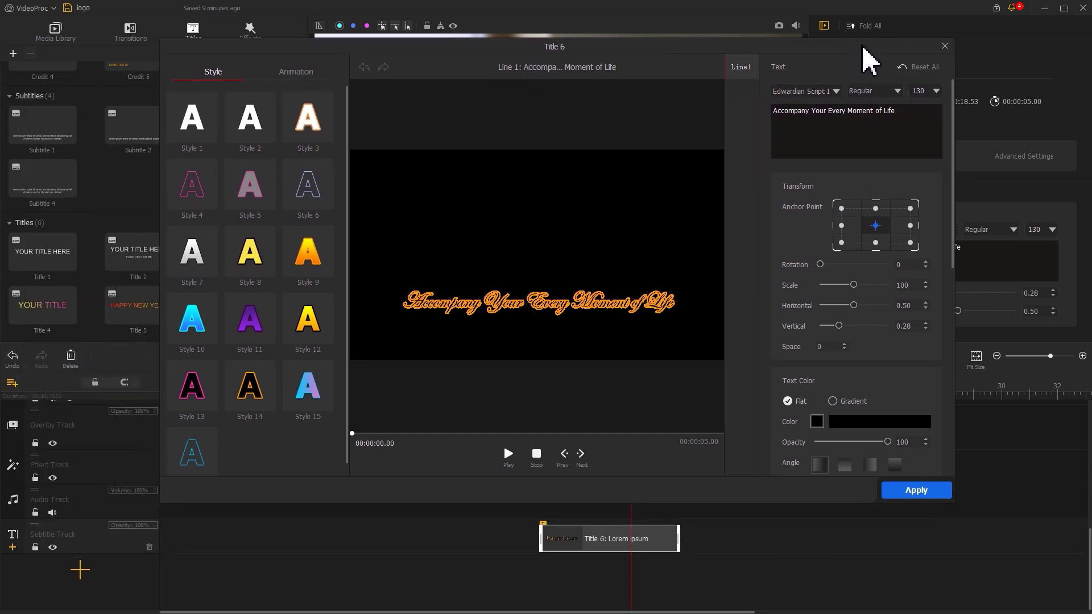
{"action": "left_click_drag", "start_coordinate": [953, 139], "coordinate": [810, 248]}
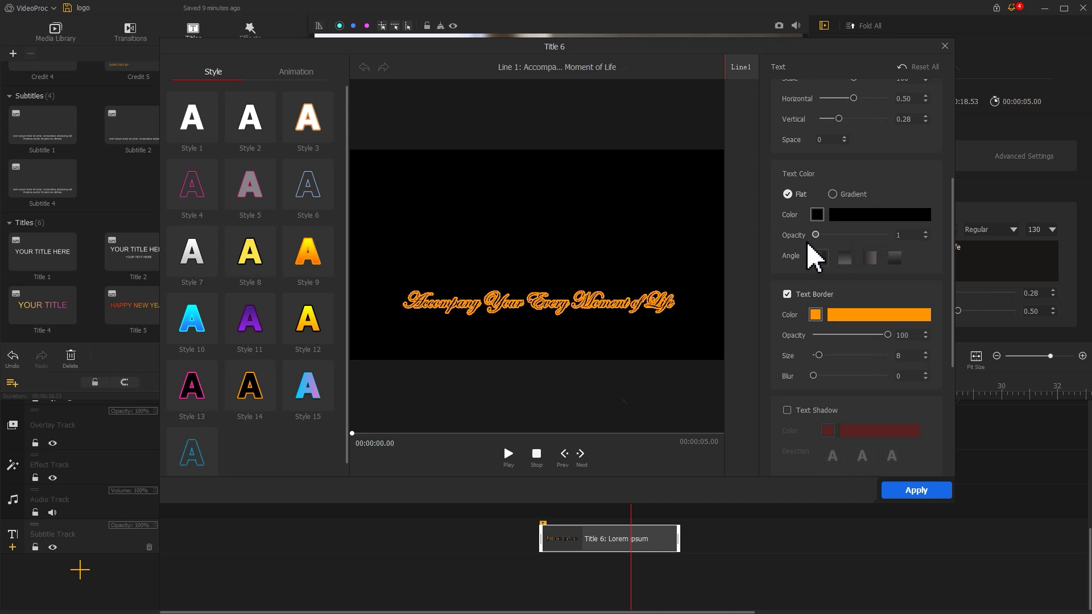
{"action": "left_click", "coordinate": [815, 314]}
{"action": "left_click", "coordinate": [425, 284]}
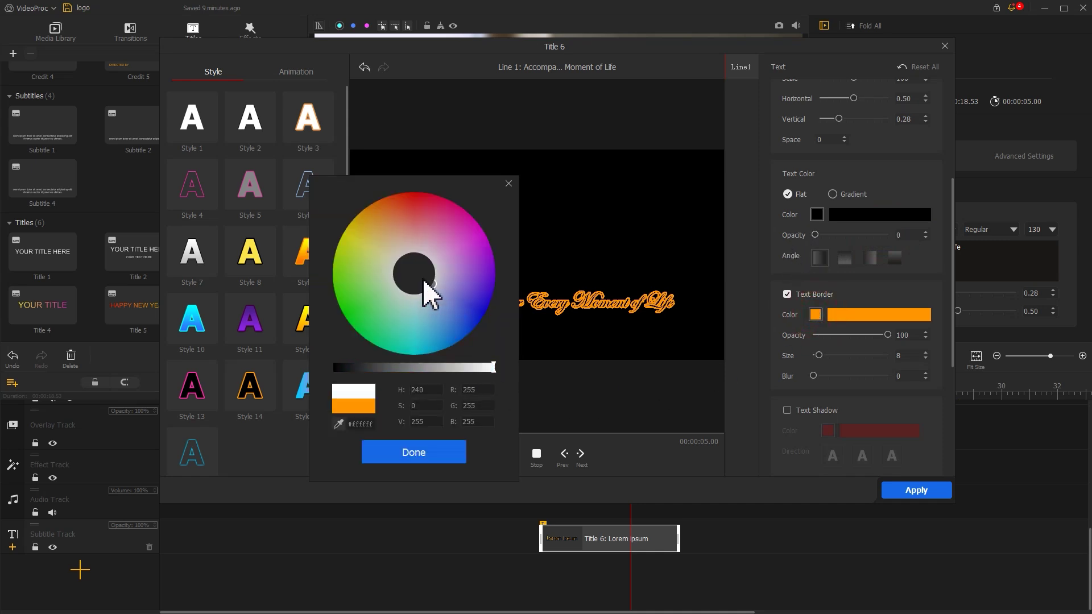
{"action": "left_click", "coordinate": [434, 452]}
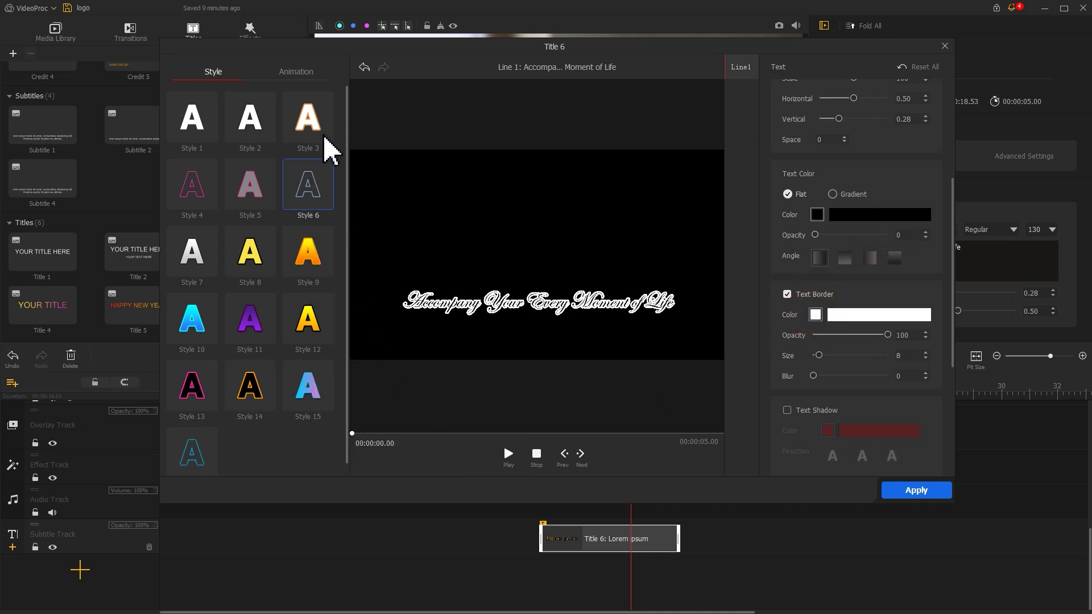
Add a Fade In animation to the tagline, shortened to 440 ms
{"action": "left_click", "coordinate": [306, 73]}
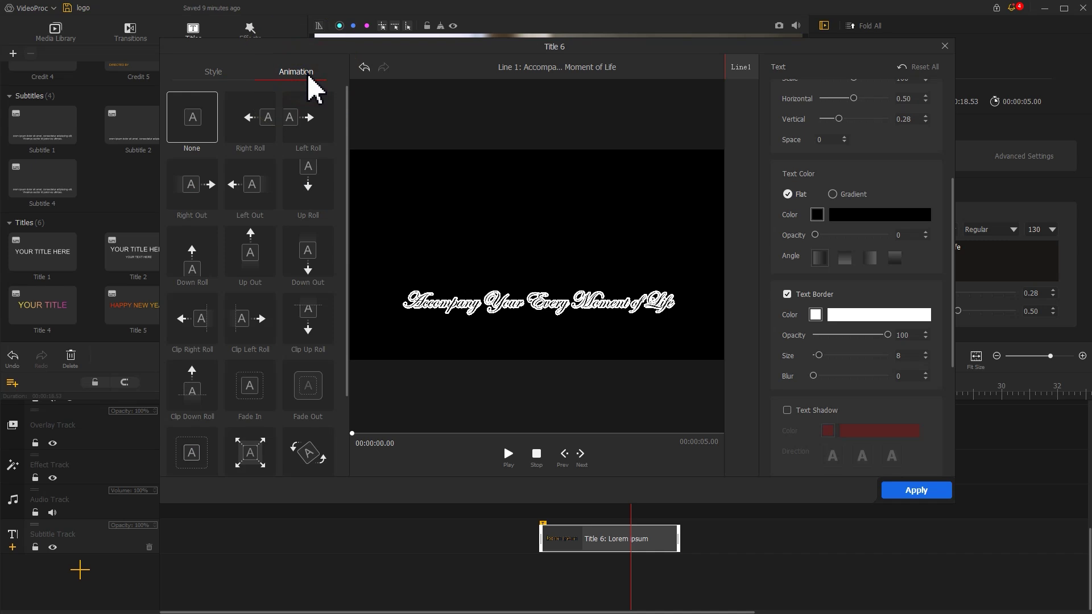
{"action": "left_click", "coordinate": [258, 386]}
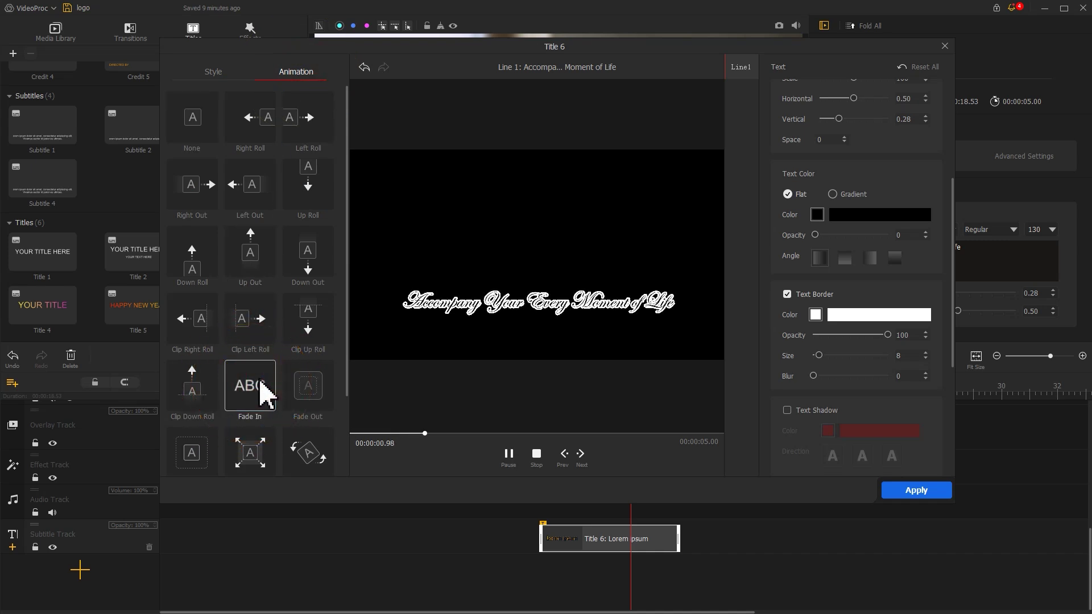
{"action": "scroll", "coordinate": [947, 260], "scroll_direction": "down", "scroll_amount": 5}
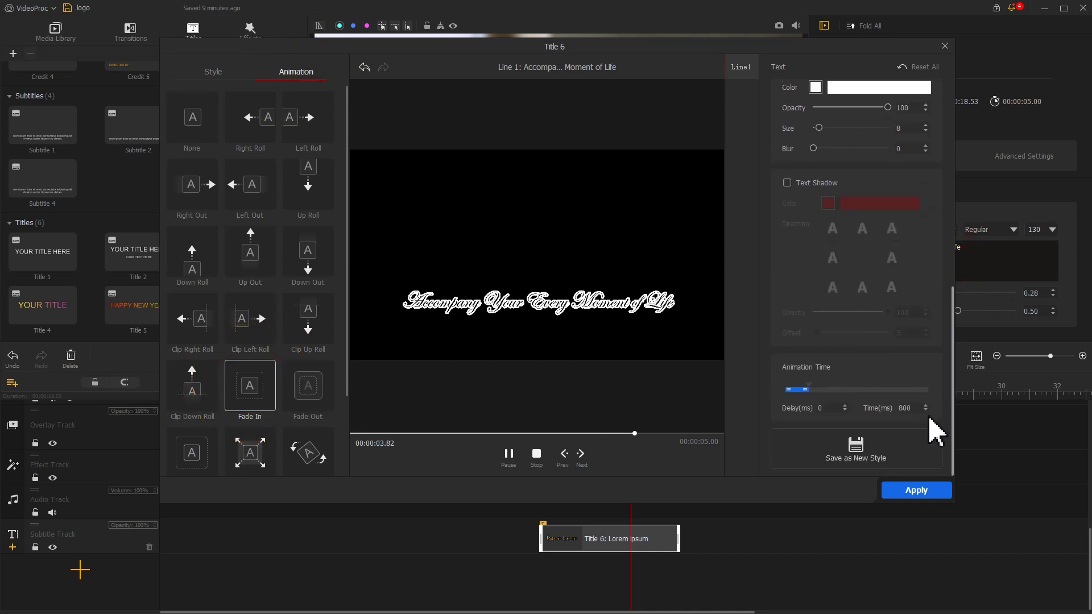
{"action": "left_click_drag", "start_coordinate": [810, 390], "coordinate": [801, 389]}
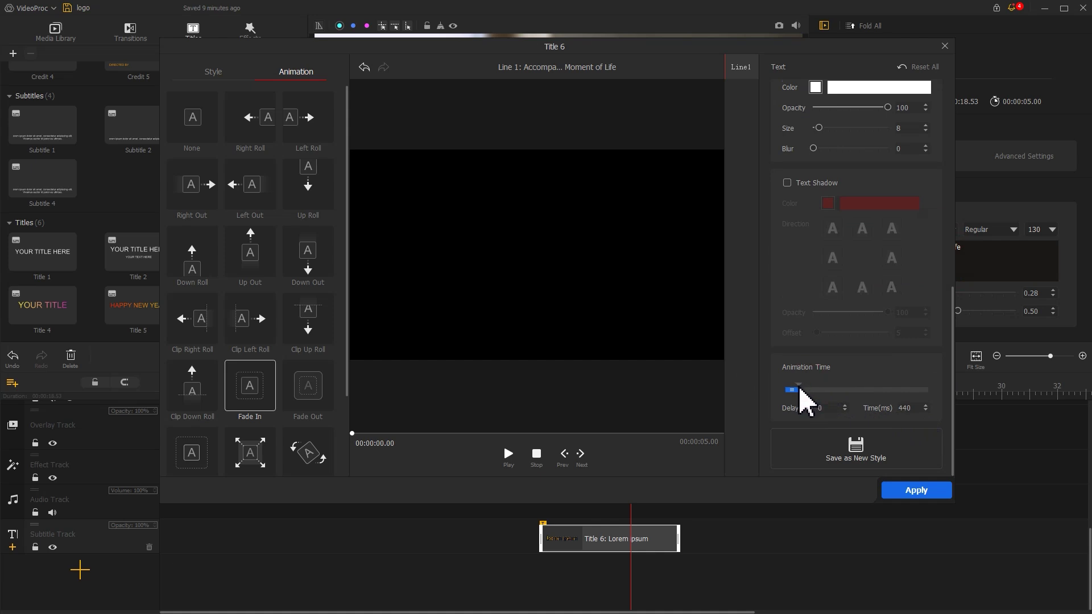
Apply the title changes, then retime the opening bean clip's second and third motion keyframes
{"action": "left_click", "coordinate": [904, 493]}
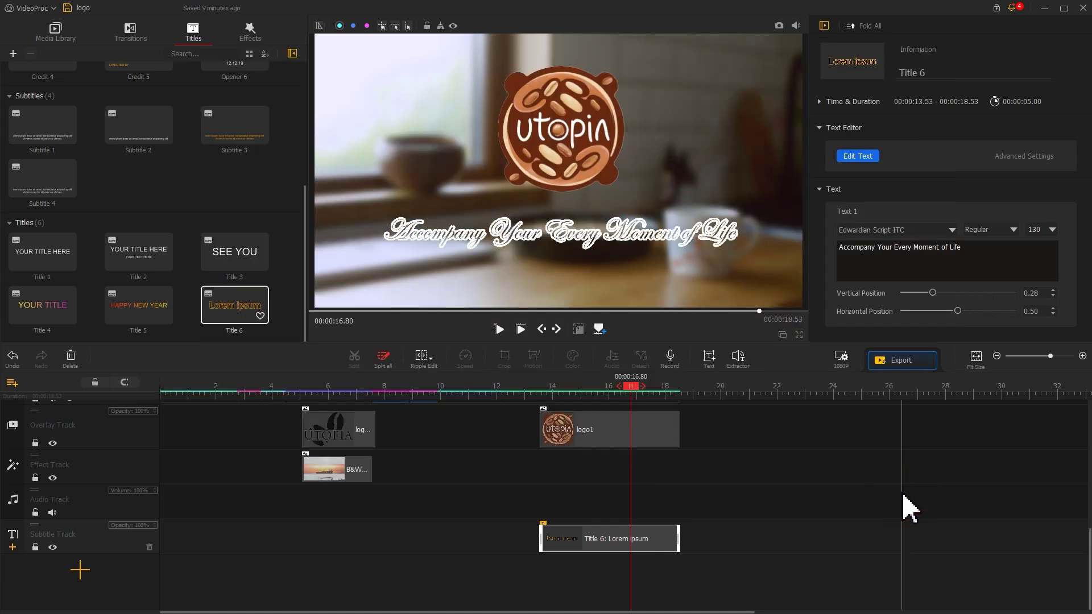
{"action": "scroll", "coordinate": [268, 534], "scroll_direction": "up", "scroll_amount": 2}
{"action": "left_click", "coordinate": [197, 449]}
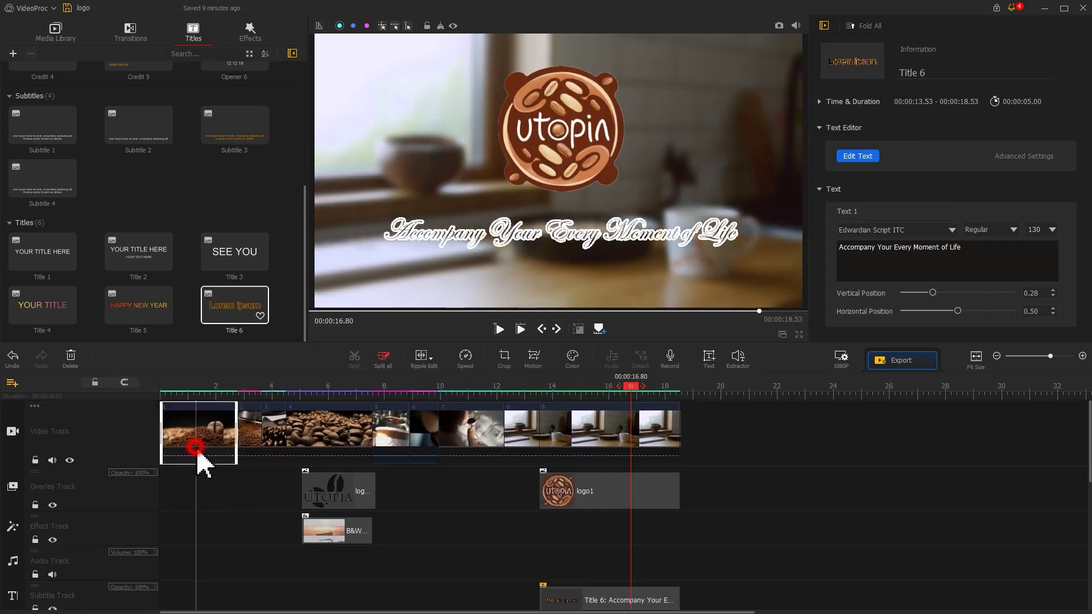
{"action": "left_click", "coordinate": [533, 357]}
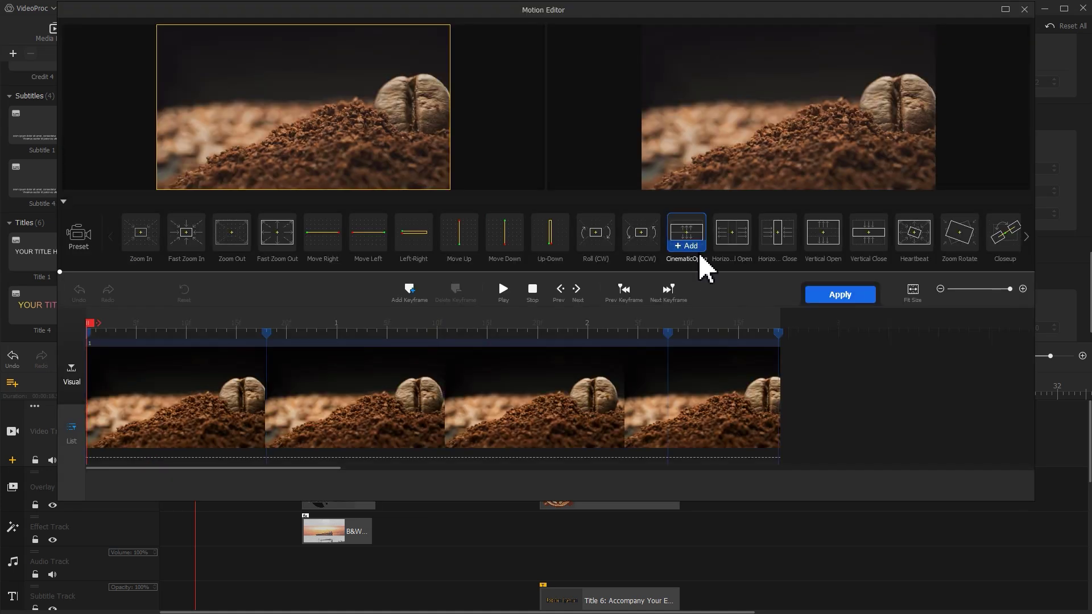
{"action": "left_click", "coordinate": [274, 336]}
{"action": "left_click_drag", "start_coordinate": [280, 338], "coordinate": [317, 333]}
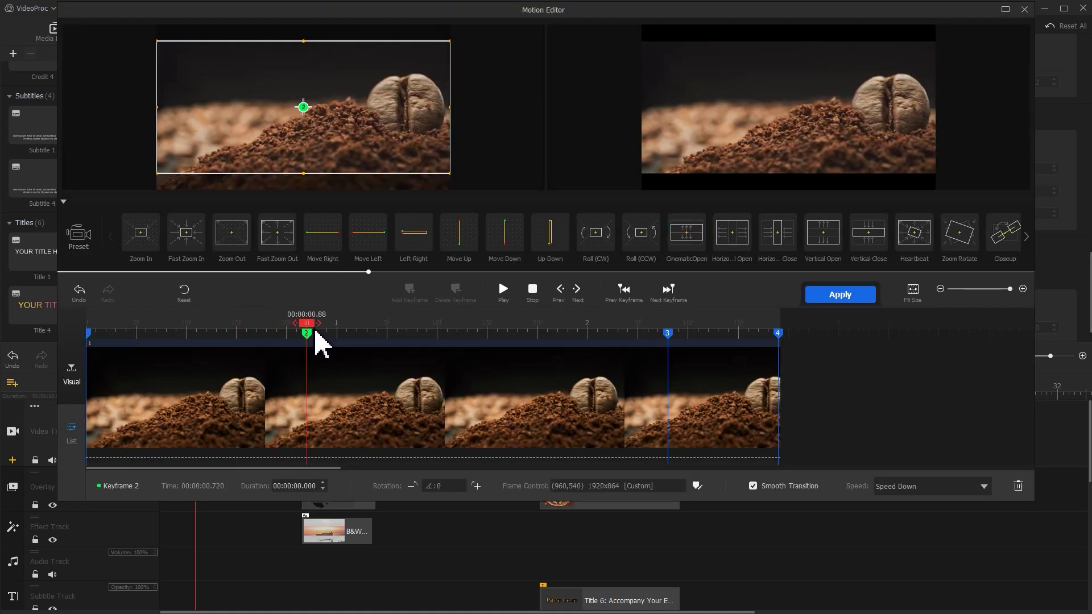
{"action": "left_click_drag", "start_coordinate": [671, 335], "coordinate": [437, 334]}
{"action": "left_click", "coordinate": [840, 295]}
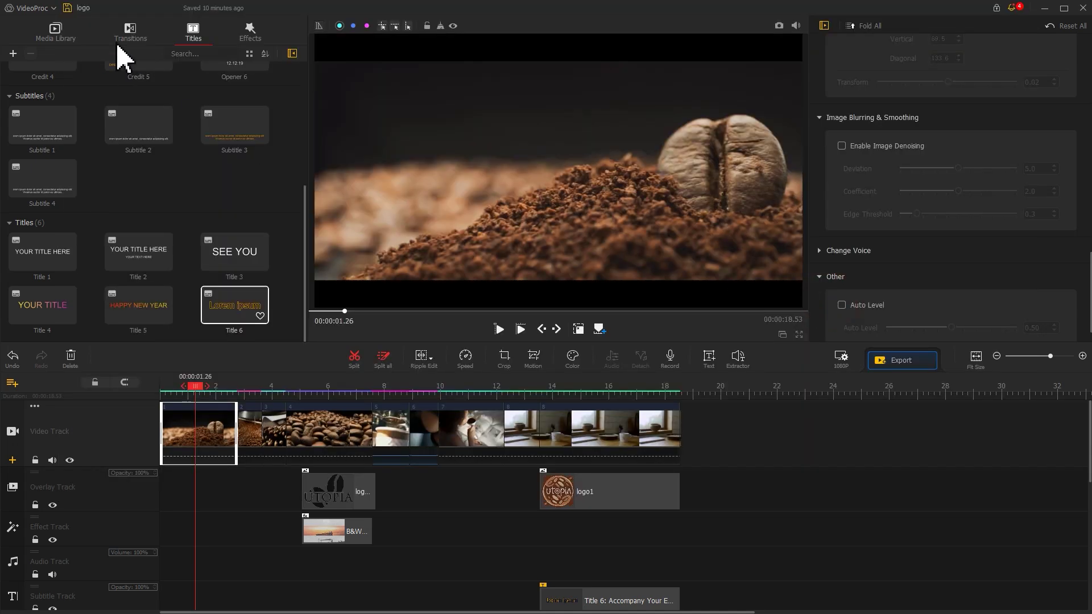
Add a Polka Dots transition between the coffee clips at 7.06 s
{"action": "left_click", "coordinate": [130, 33]}
{"action": "scroll", "coordinate": [288, 189], "scroll_direction": "down", "scroll_amount": 10}
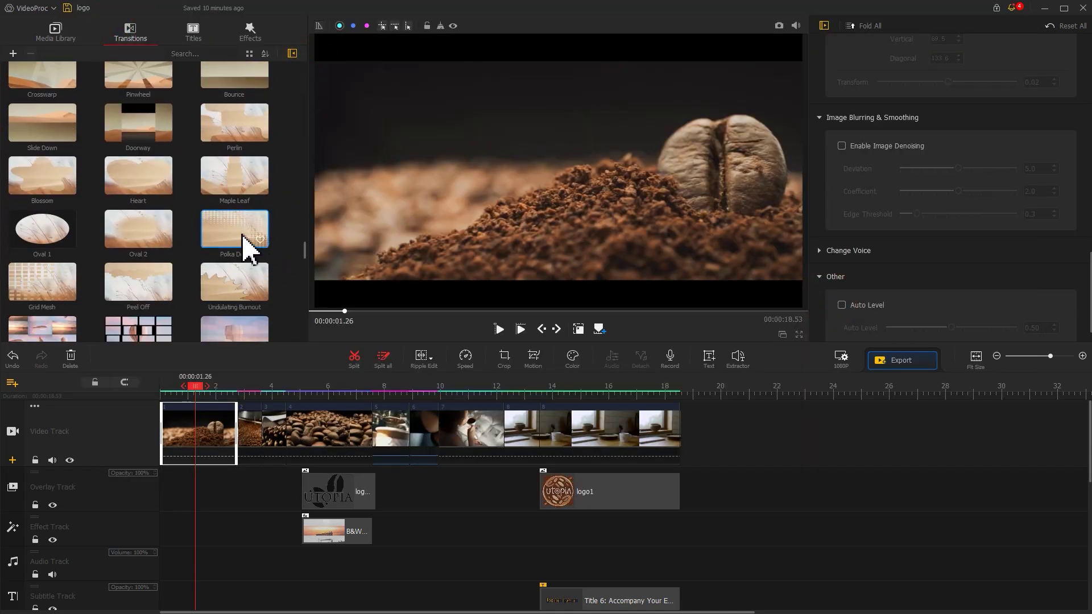
{"action": "left_click_drag", "start_coordinate": [251, 244], "coordinate": [361, 431]}
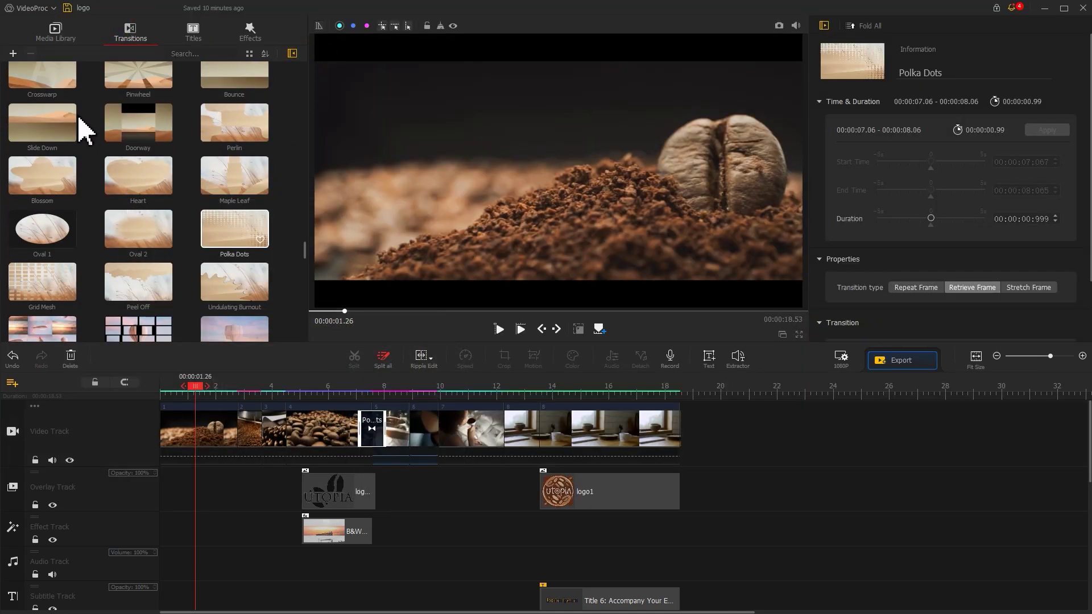
Lay the music on the audio track and play back the edit
{"action": "left_click", "coordinate": [63, 35]}
{"action": "left_click_drag", "start_coordinate": [304, 185], "coordinate": [246, 324]}
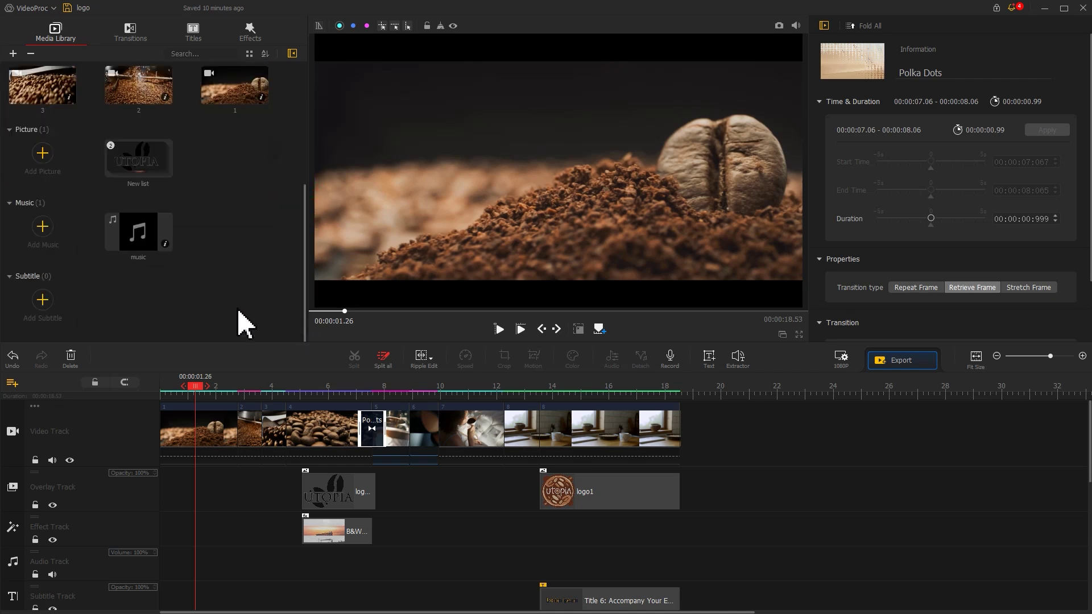
{"action": "left_click_drag", "start_coordinate": [138, 232], "coordinate": [149, 438]}
{"action": "key", "text": "space"}
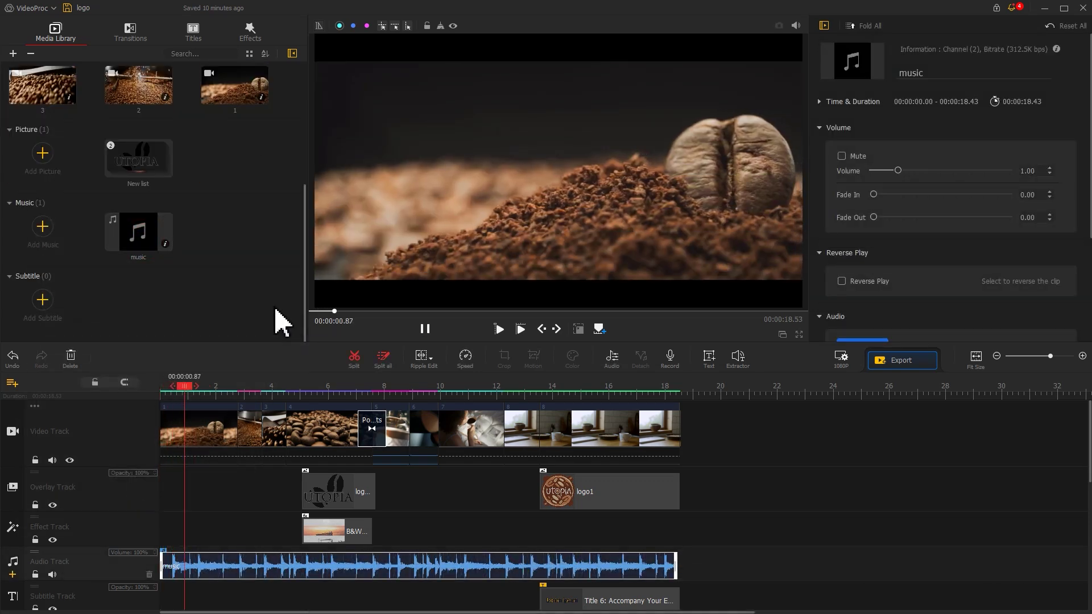